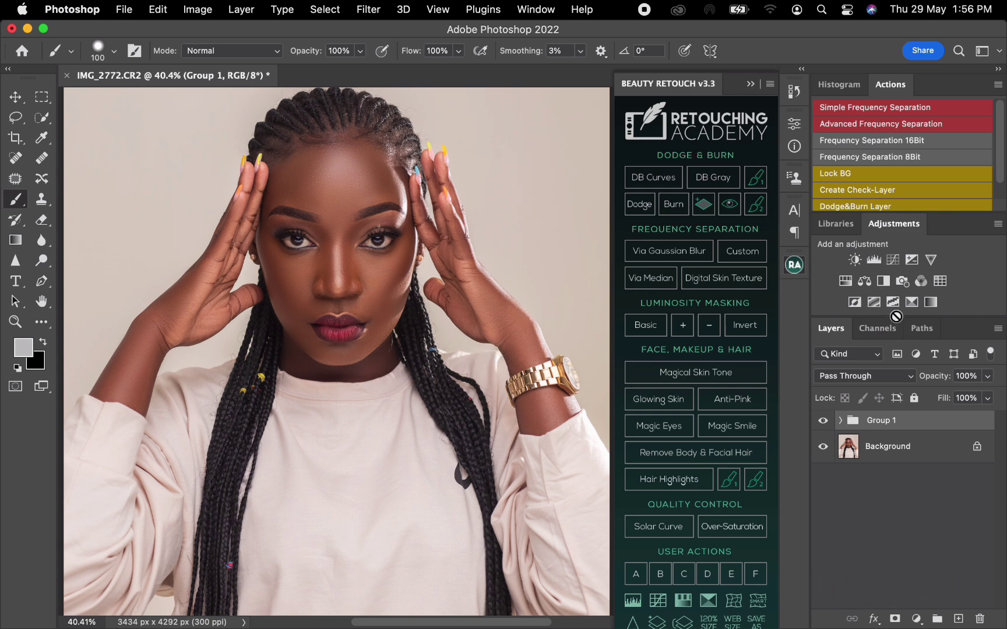
- Add a Gradient Map adjustment layer above Group 1 from the Adjustments panel
{"action": "left_click", "coordinate": [931, 302]}
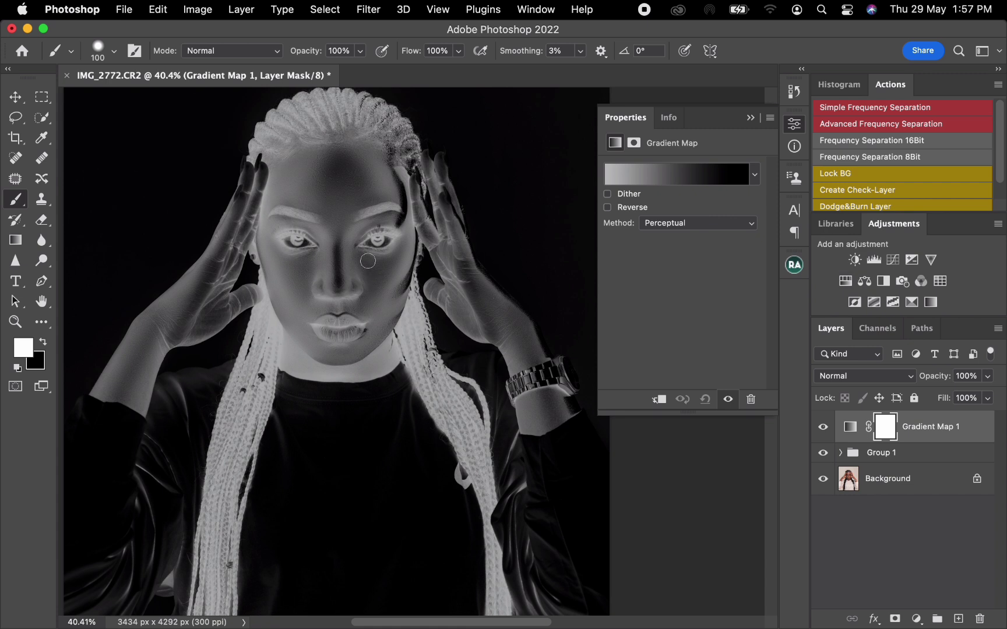
- Set the Gradient Map method to Classic and hide the layer to reveal the original photo
{"action": "left_click", "coordinate": [15, 97]}
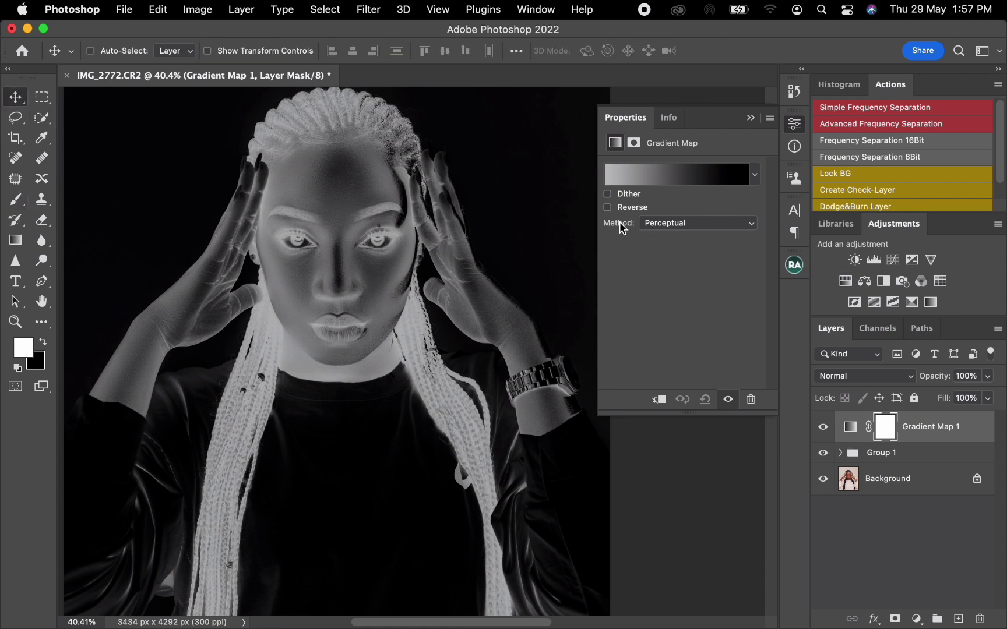
{"action": "left_click", "coordinate": [707, 229]}
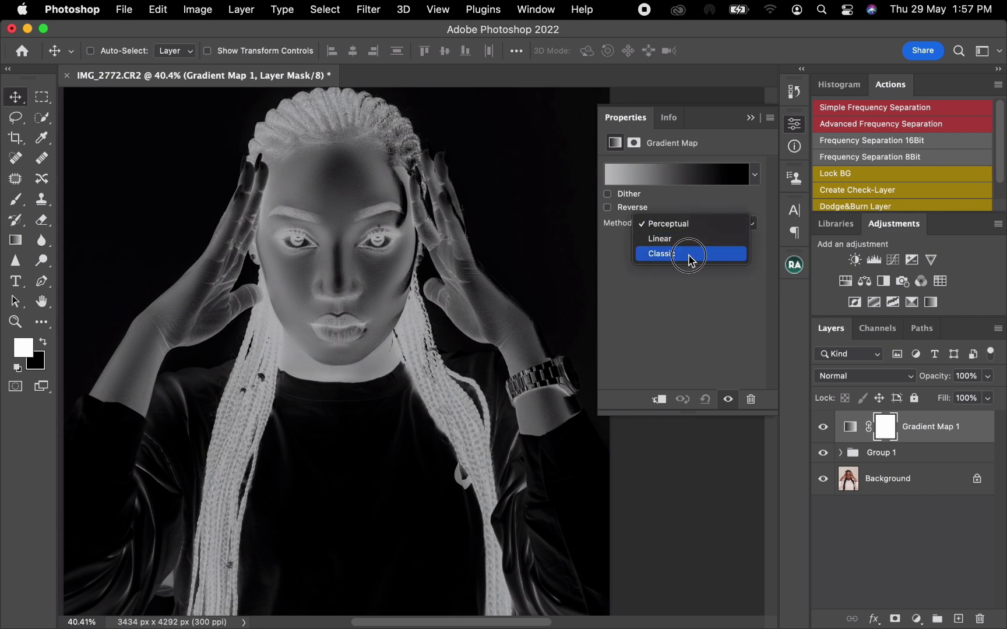
{"action": "left_click", "coordinate": [694, 256]}
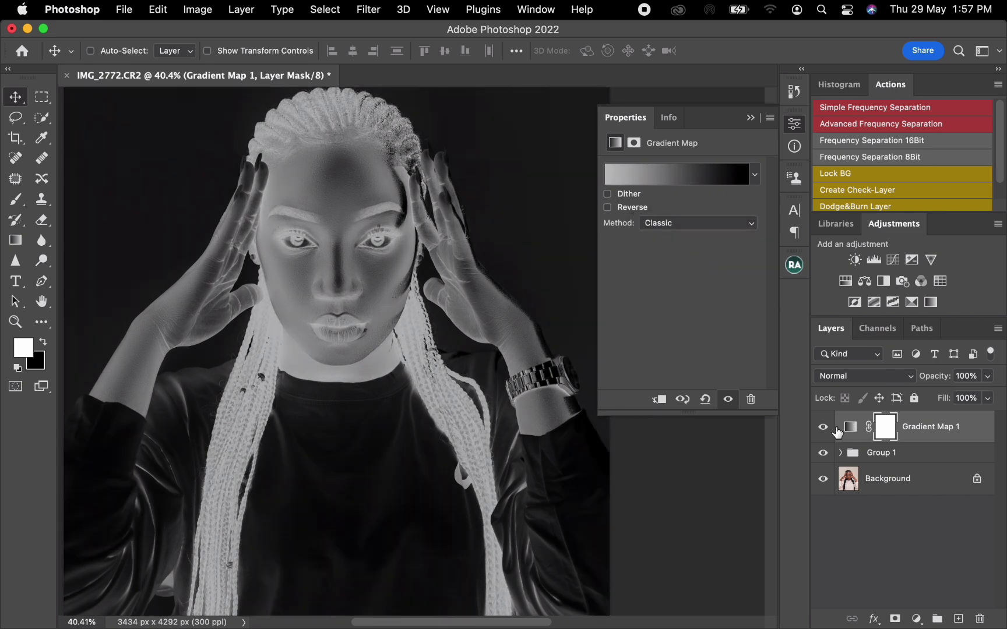
{"action": "left_click", "coordinate": [823, 430]}
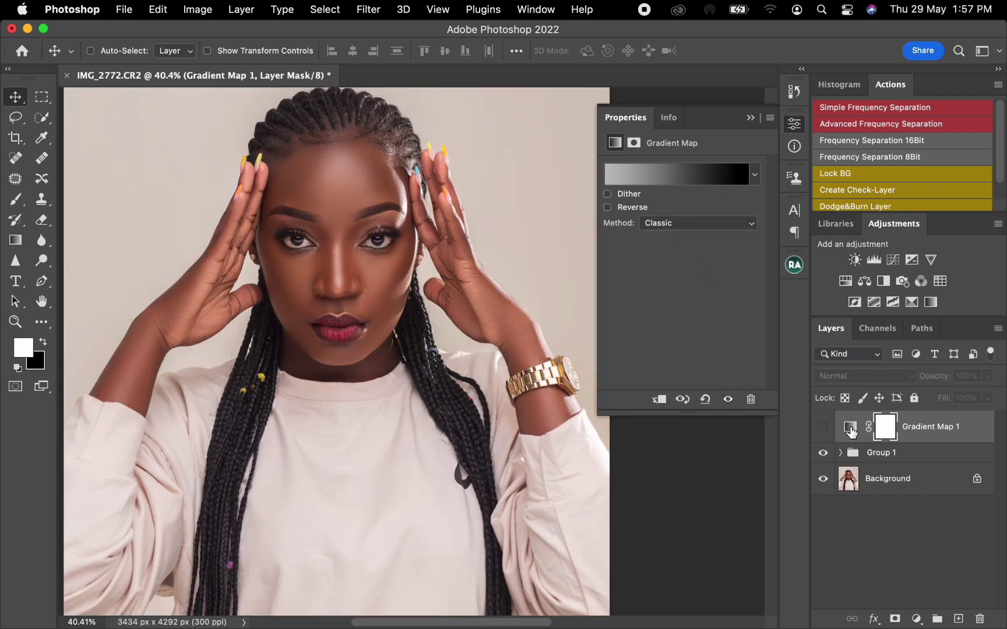
{"action": "left_click", "coordinate": [851, 430]}
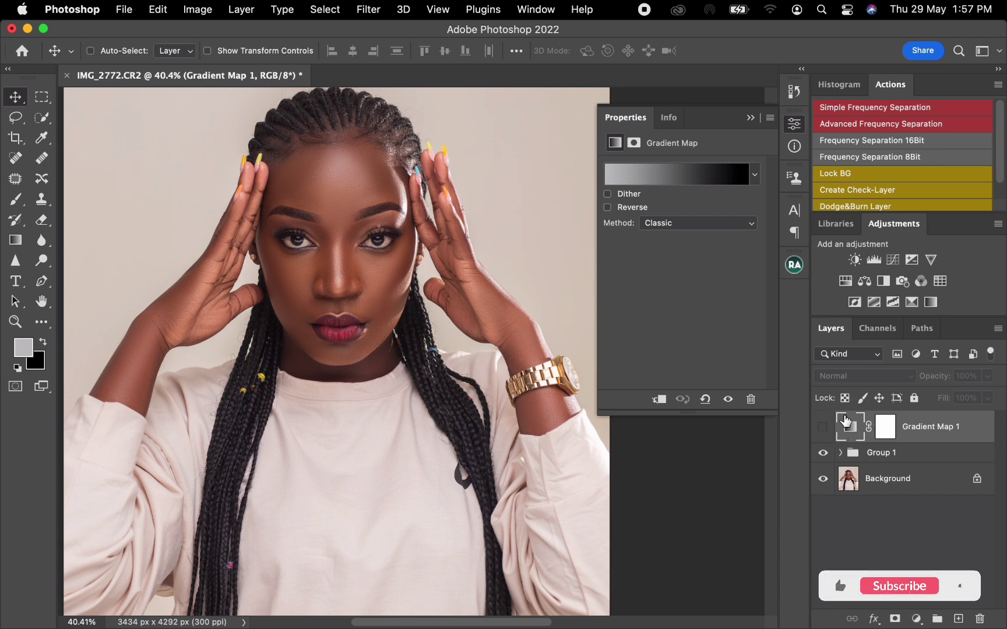
- Open the Gradient Editor and reset it to the Basics Foreground to Background gradient
{"action": "left_click", "coordinate": [626, 176]}
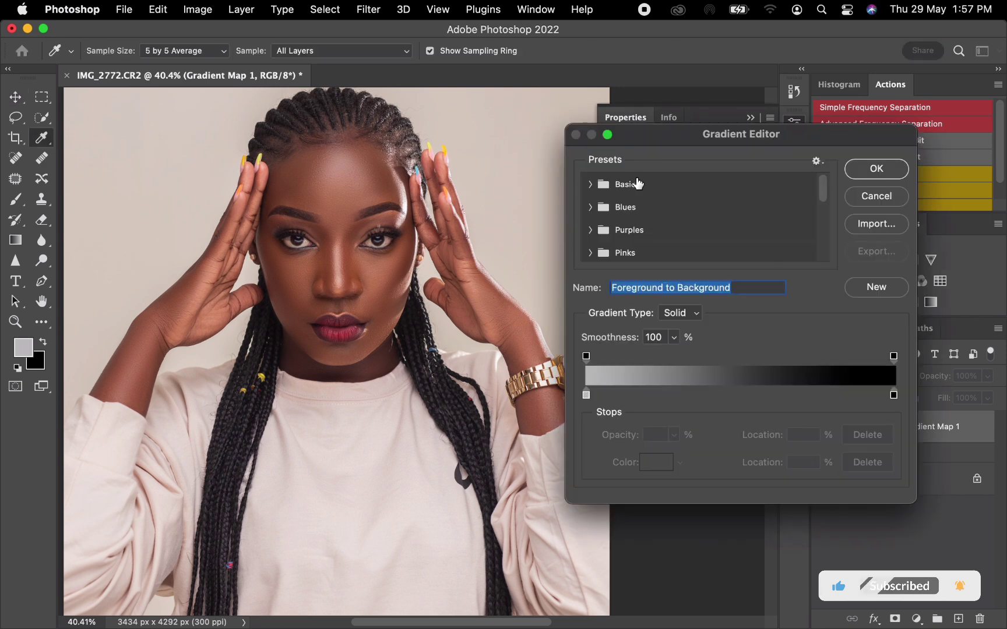
{"action": "left_click_drag", "start_coordinate": [665, 140], "coordinate": [418, 131]}
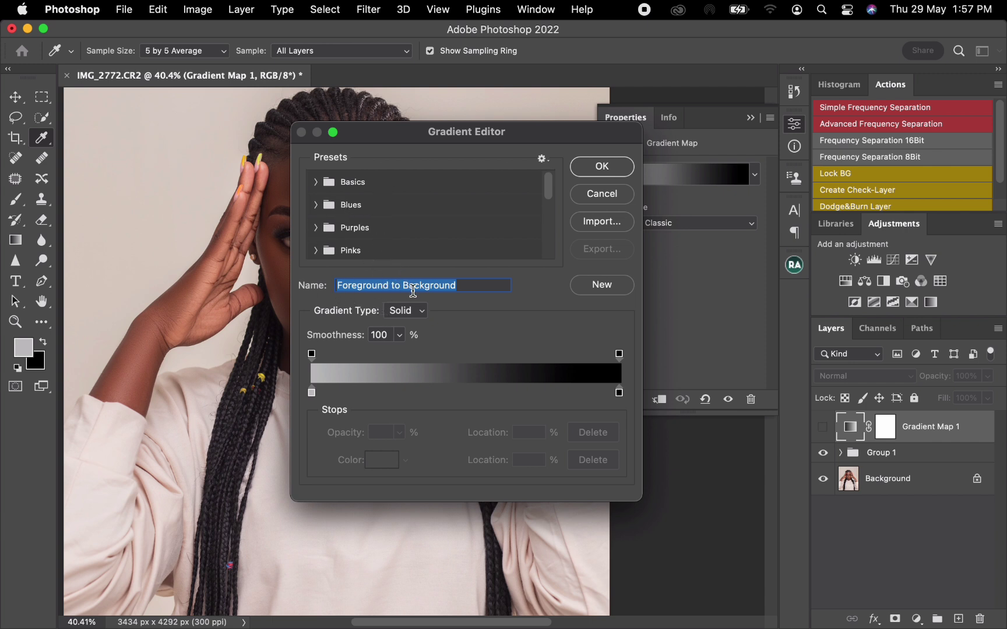
{"action": "left_click", "coordinate": [453, 390]}
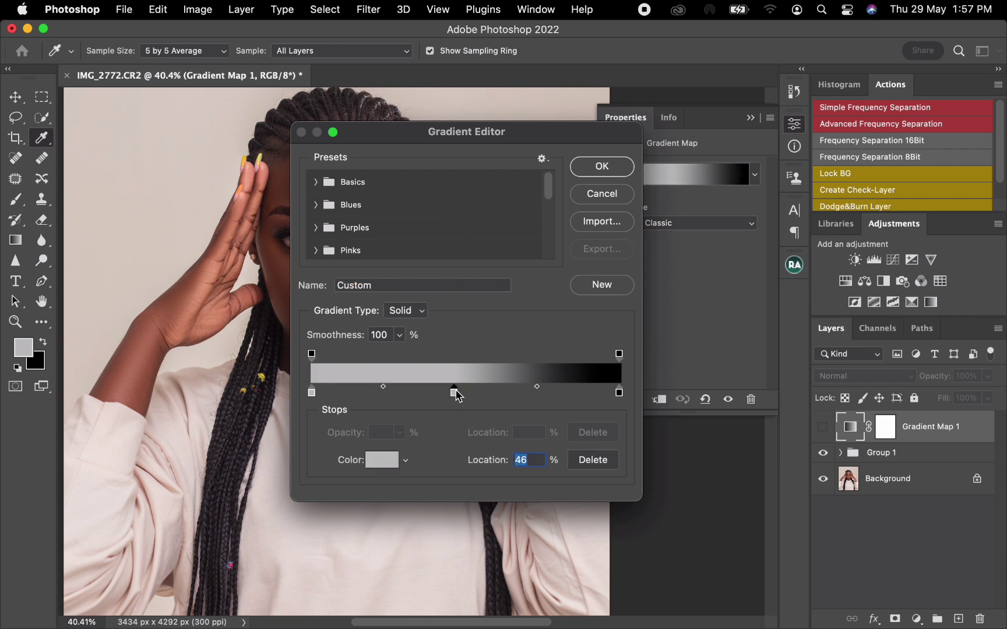
{"action": "left_click", "coordinate": [317, 183]}
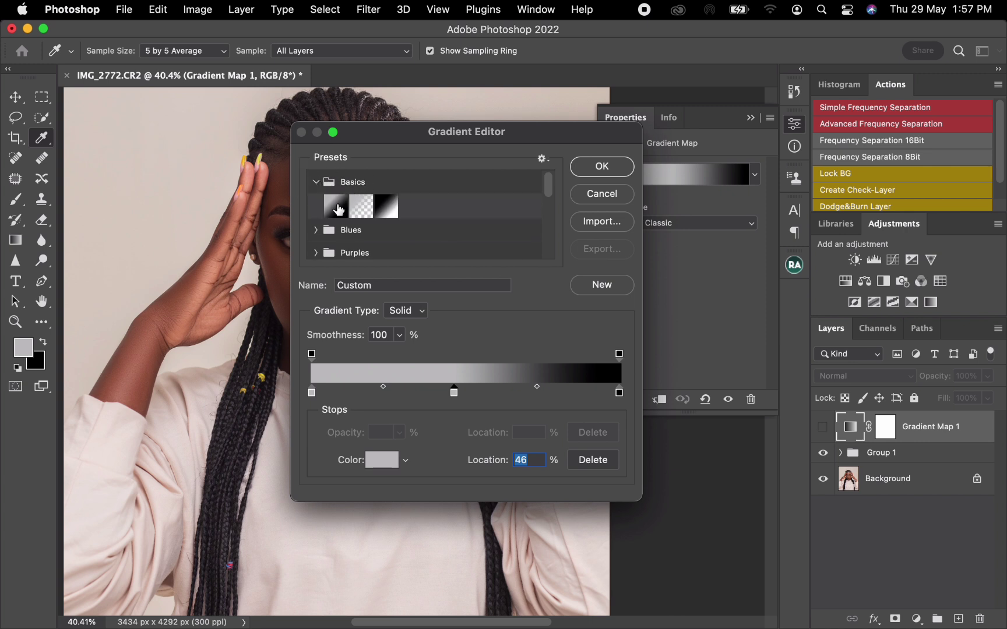
{"action": "left_click", "coordinate": [336, 206]}
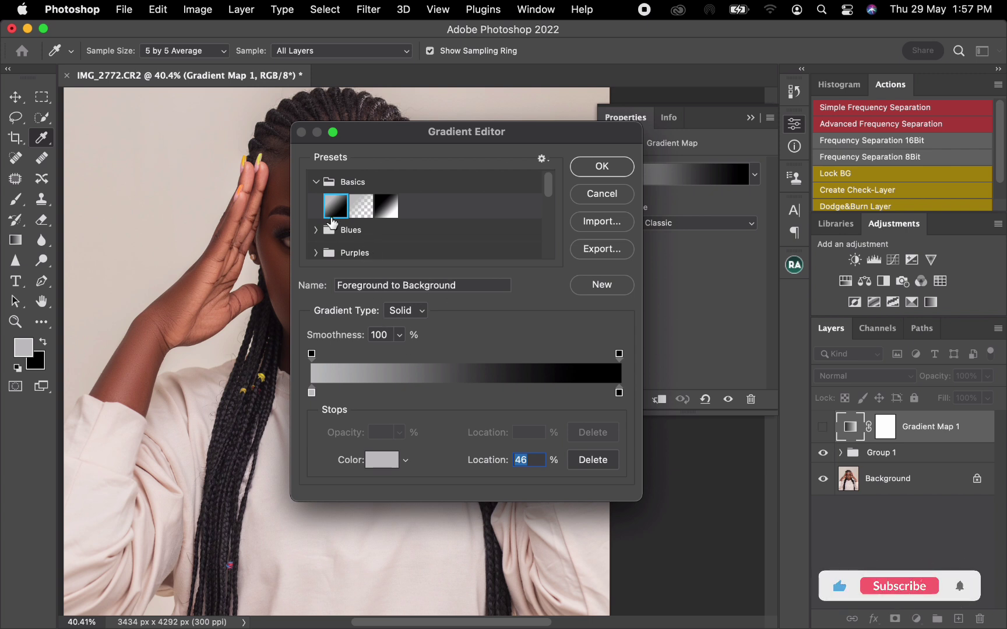
- Add a light grey middle colour stop at 46% along the gradient
{"action": "left_click", "coordinate": [315, 179]}
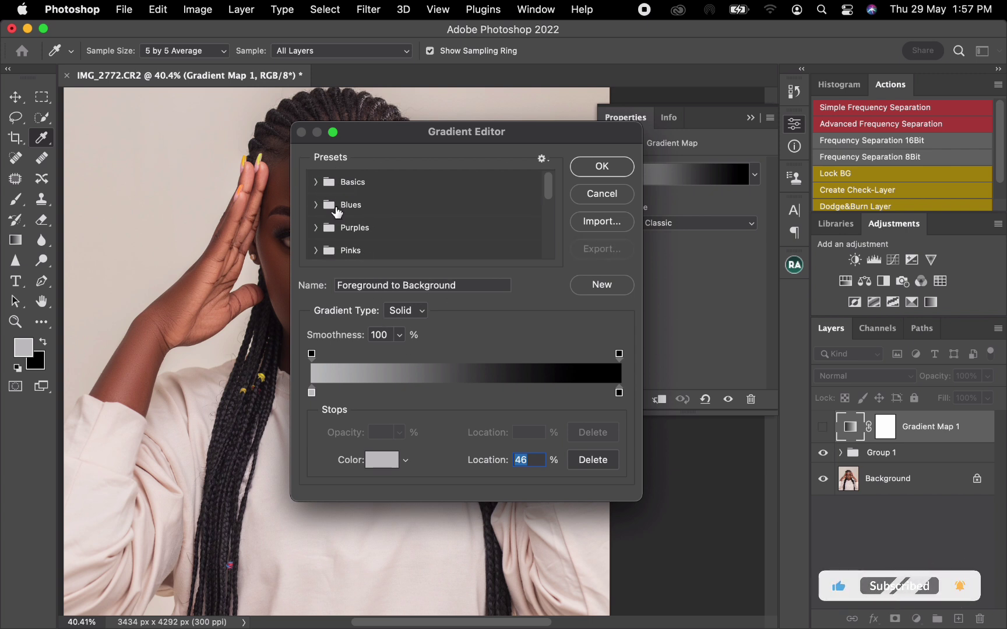
{"action": "left_click", "coordinate": [315, 182]}
{"action": "left_click", "coordinate": [449, 391]}
{"action": "left_click", "coordinate": [454, 389]}
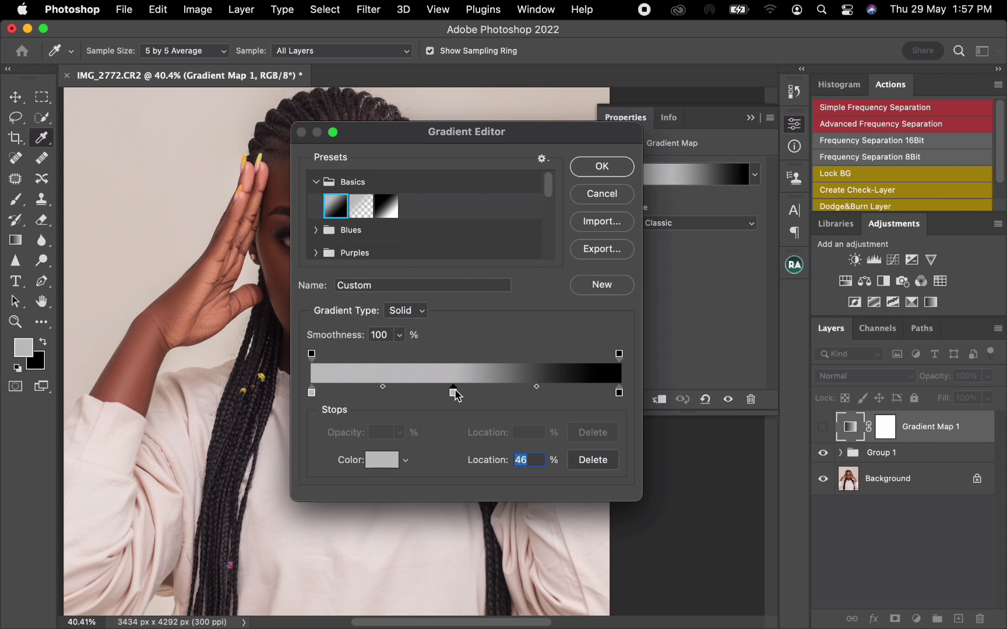
- Set the left gradient stop to dark skin brown 533425 sampled near the eye
{"action": "left_click_drag", "start_coordinate": [448, 143], "coordinate": [696, 163]}
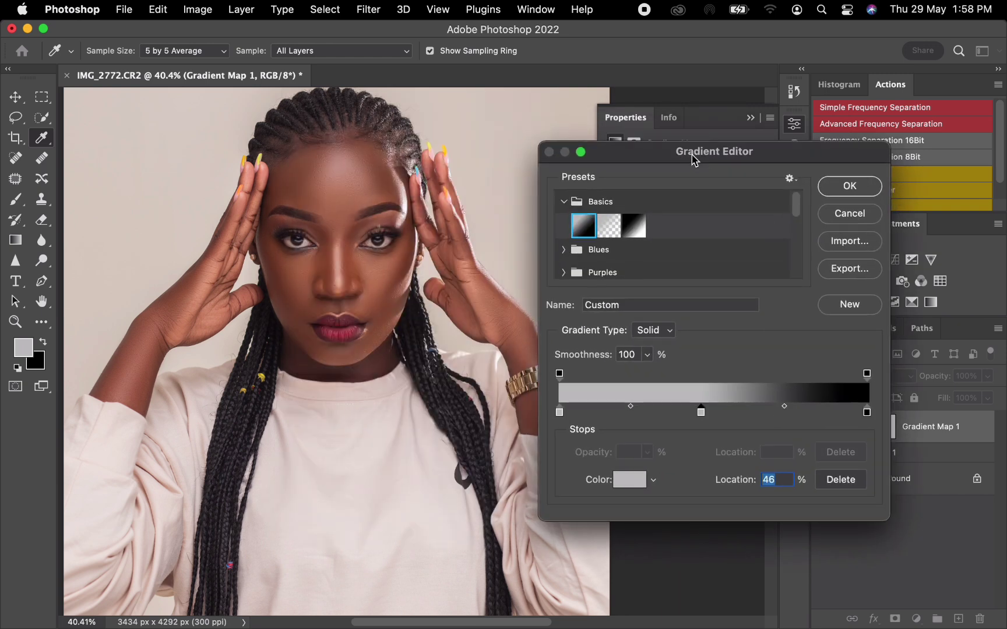
{"action": "left_click", "coordinate": [559, 413]}
{"action": "left_click", "coordinate": [629, 479]}
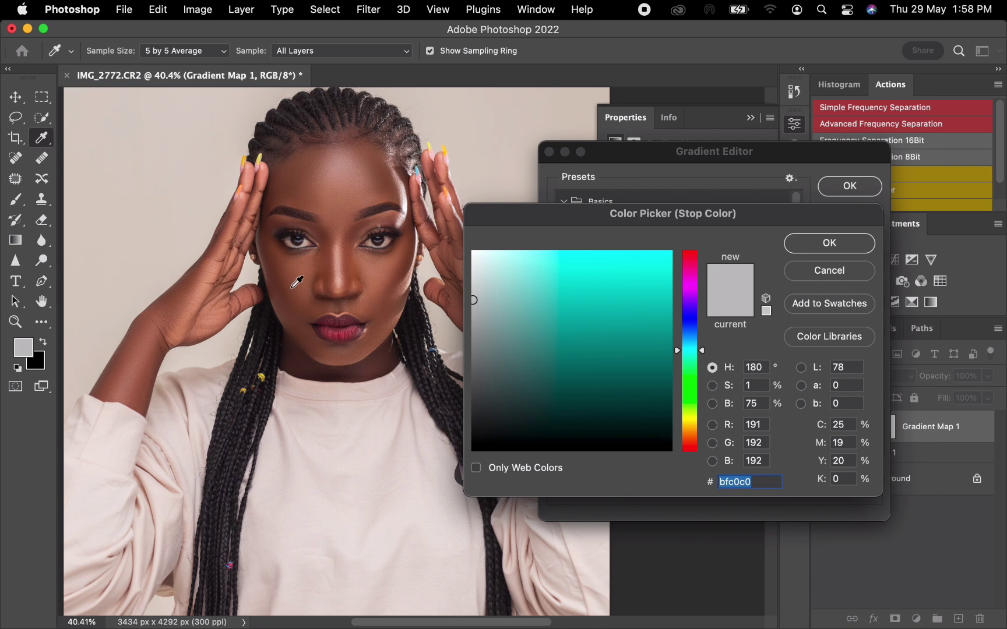
{"action": "left_click", "coordinate": [265, 233]}
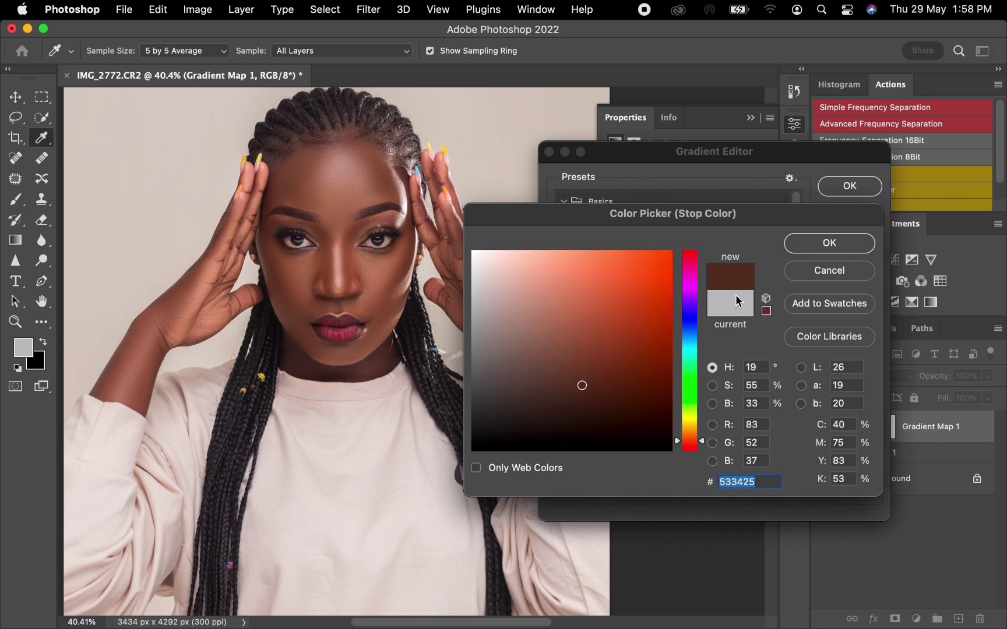
{"action": "left_click", "coordinate": [817, 248]}
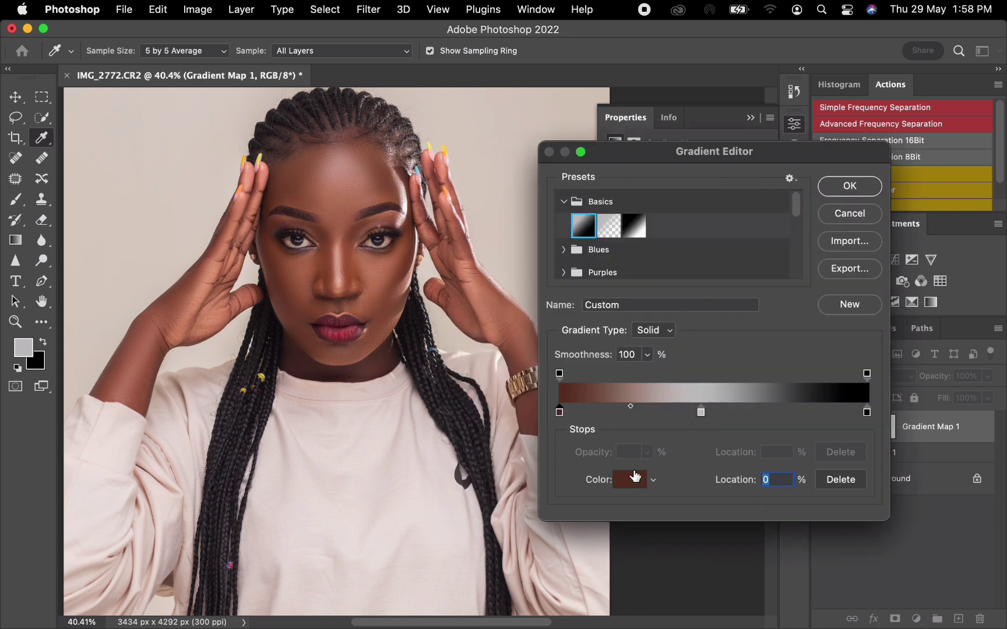
- Move the middle colour stop to 50% location
{"action": "left_click", "coordinate": [700, 413]}
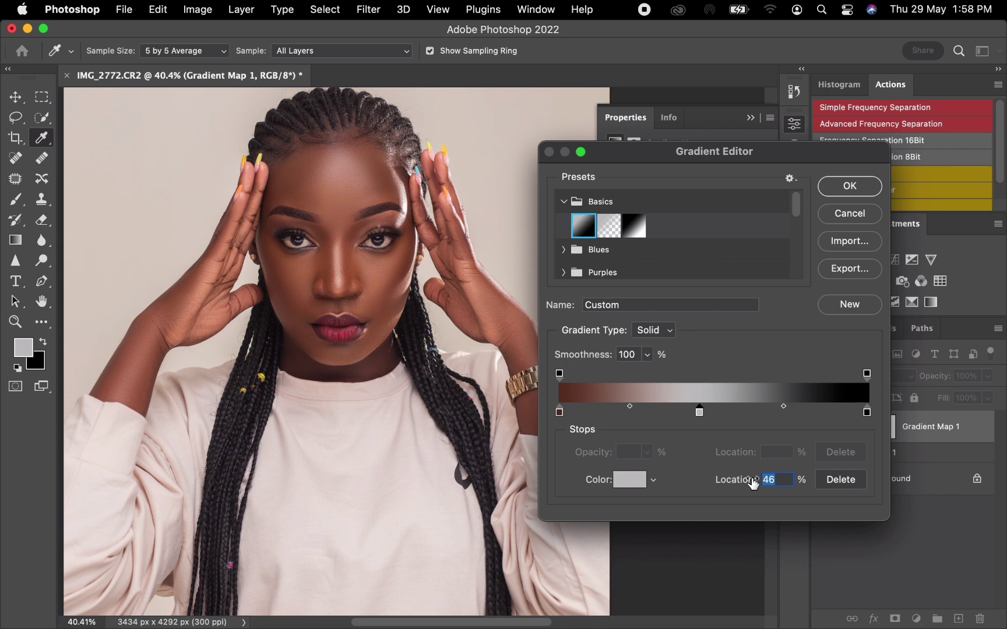
{"action": "type", "text": "50"}
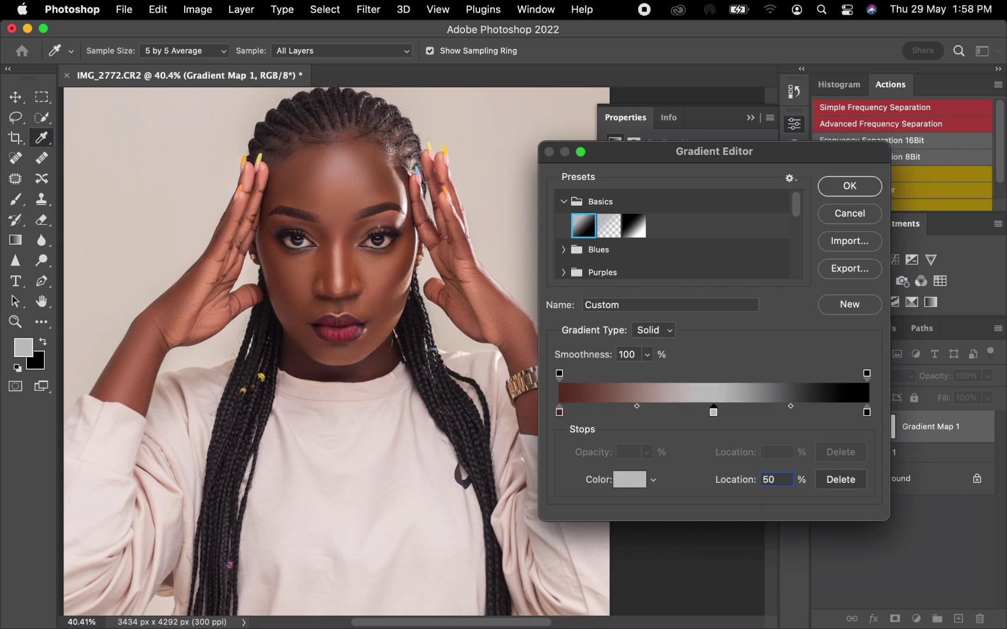
{"action": "left_click", "coordinate": [714, 413]}
- Set the middle stop to a mid skin tone sampled from the cheek
{"action": "left_click", "coordinate": [635, 487]}
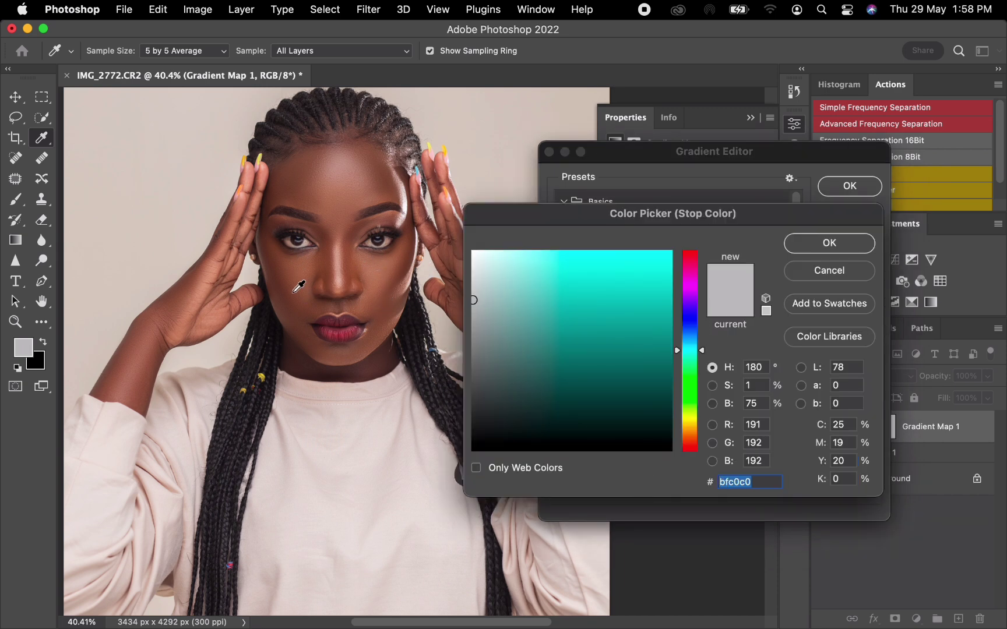
{"action": "left_click", "coordinate": [378, 311]}
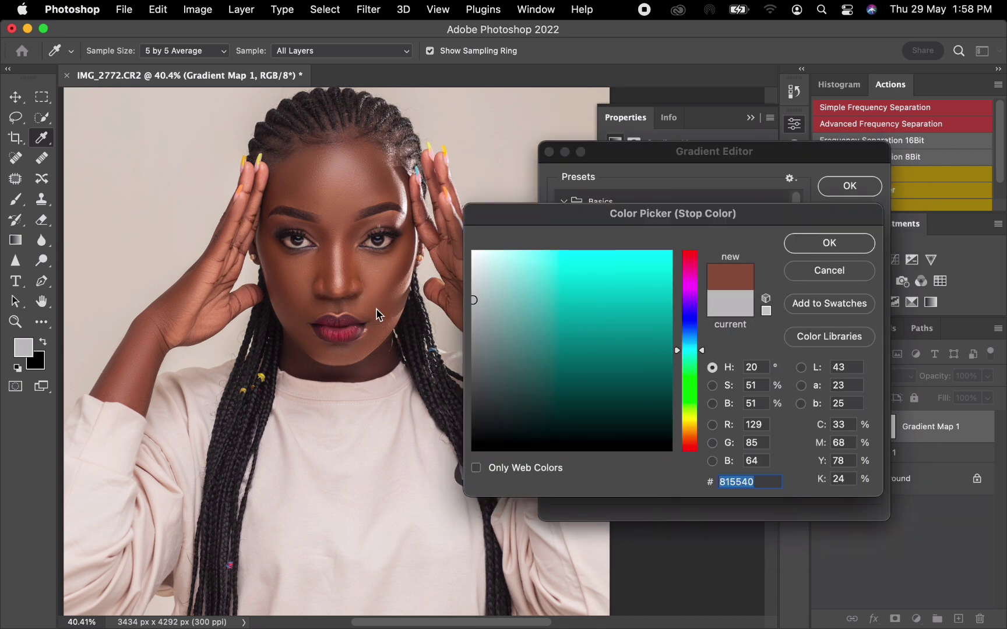
{"action": "left_click", "coordinate": [803, 255]}
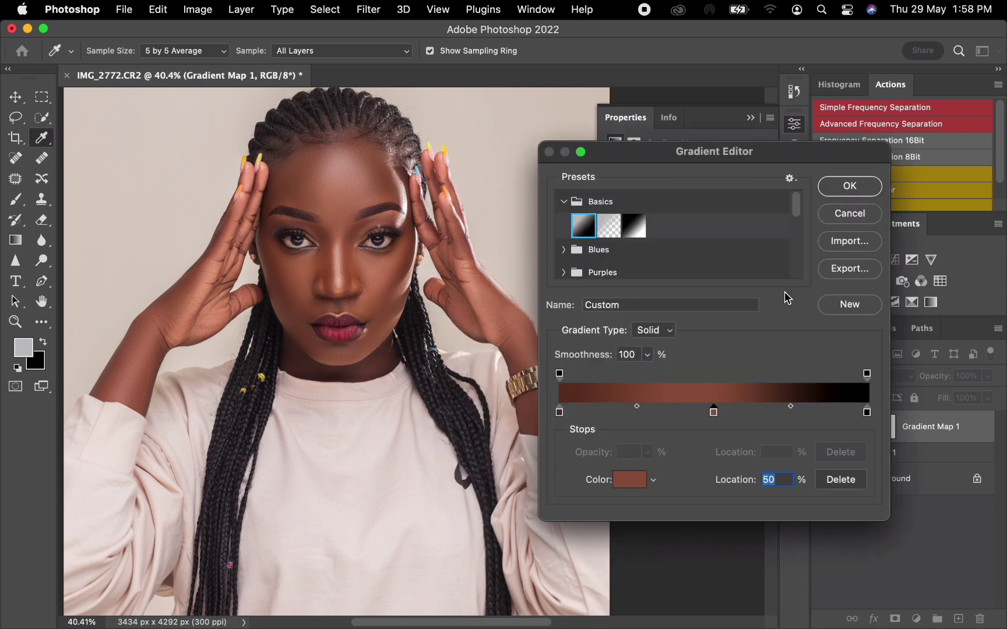
- Set the right stop to light skin tone b0836b from the forehead and apply the gradient
{"action": "left_click", "coordinate": [867, 413]}
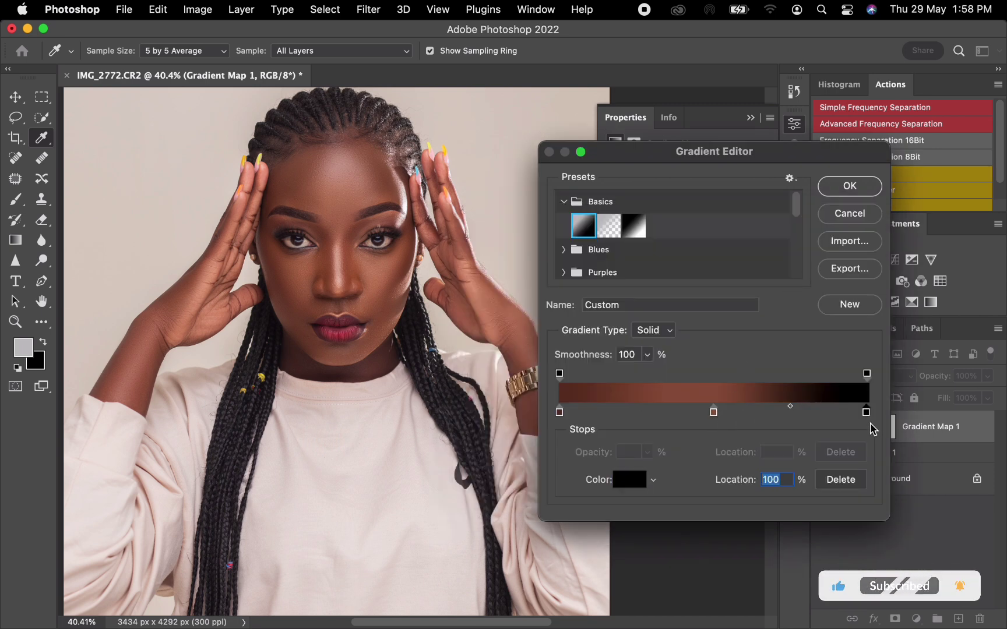
{"action": "left_click", "coordinate": [641, 479]}
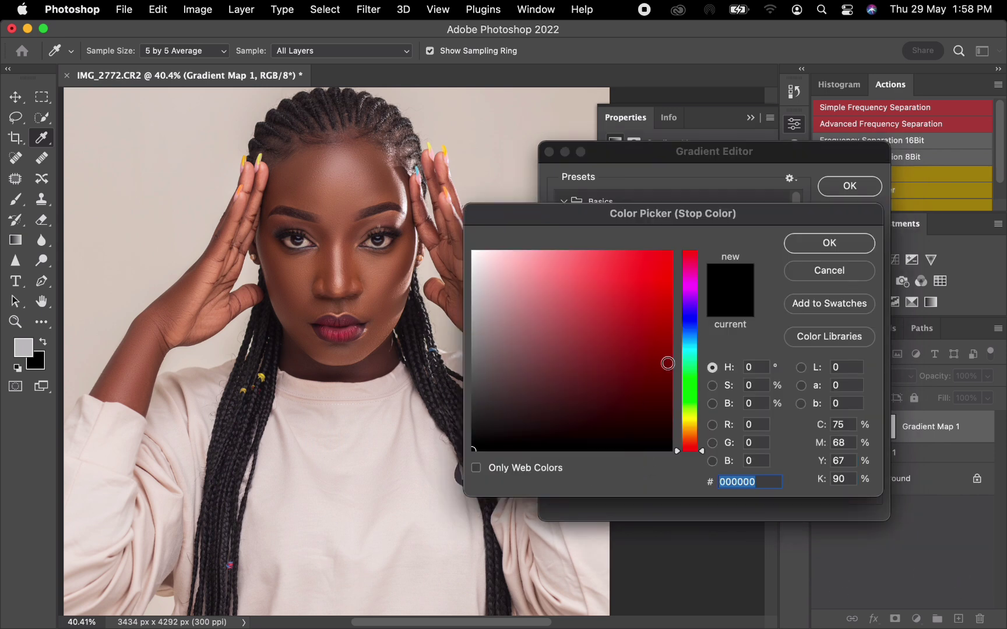
{"action": "mouse_move", "coordinate": [343, 183]}
{"action": "left_mouse_down"}
{"action": "mouse_move", "coordinate": [356, 218]}
{"action": "mouse_move", "coordinate": [347, 200]}
{"action": "left_mouse_up"}
{"action": "left_click", "coordinate": [815, 243]}
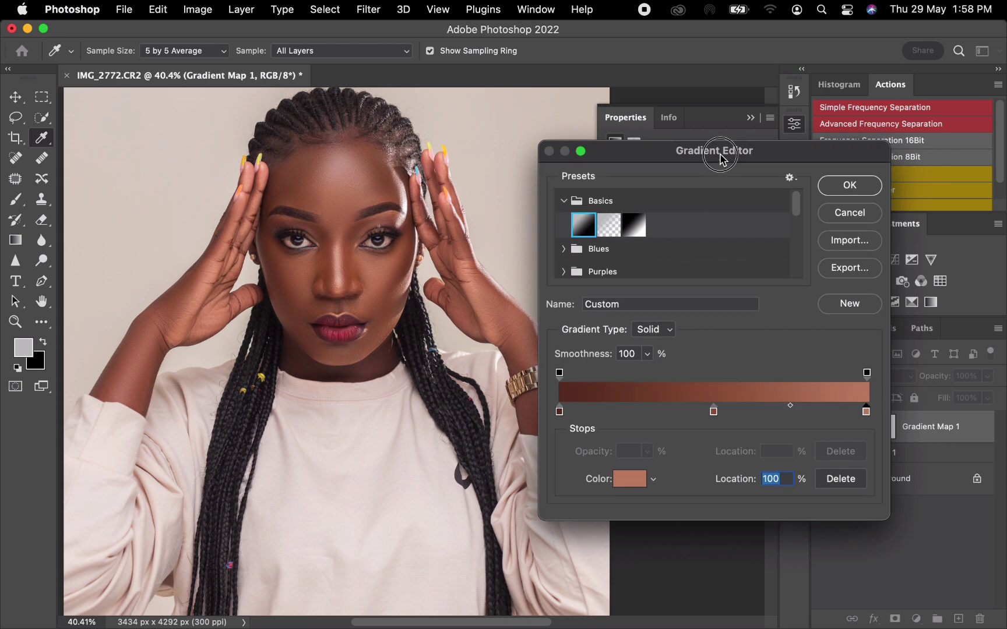
{"action": "left_click_drag", "start_coordinate": [721, 158], "coordinate": [683, 164]}
{"action": "left_click", "coordinate": [811, 190]}
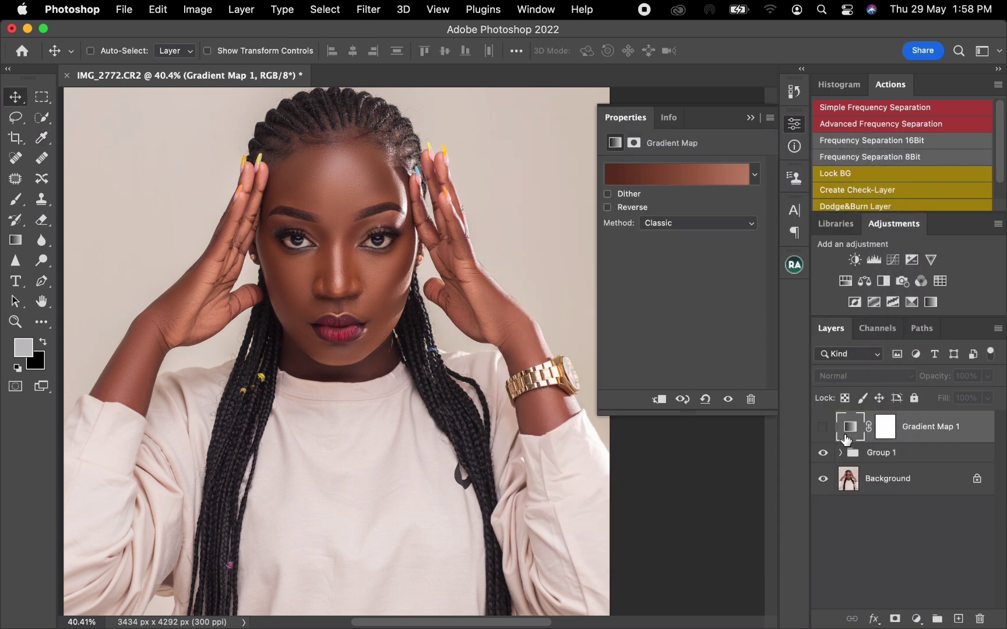
- Make Gradient Map 1 visible again and set its blend mode to Soft Light
{"action": "left_click", "coordinate": [823, 428]}
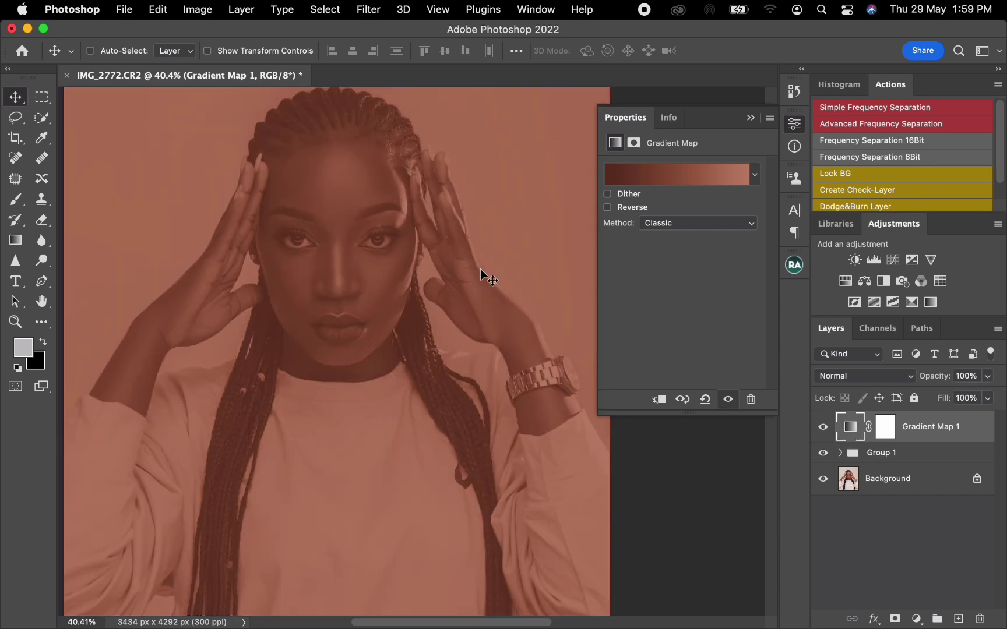
{"action": "left_click", "coordinate": [868, 377]}
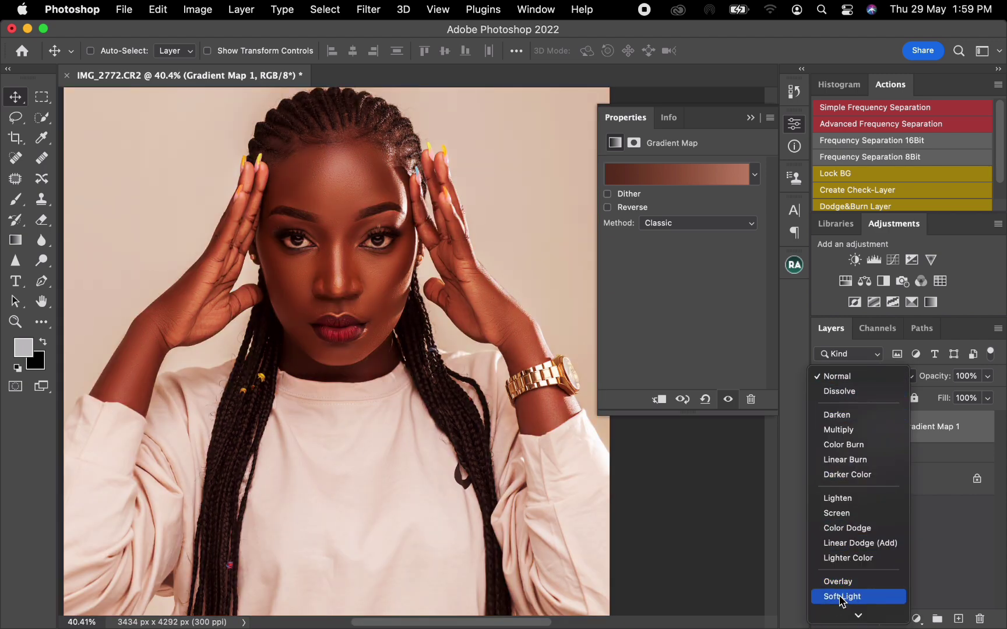
{"action": "left_click", "coordinate": [841, 596]}
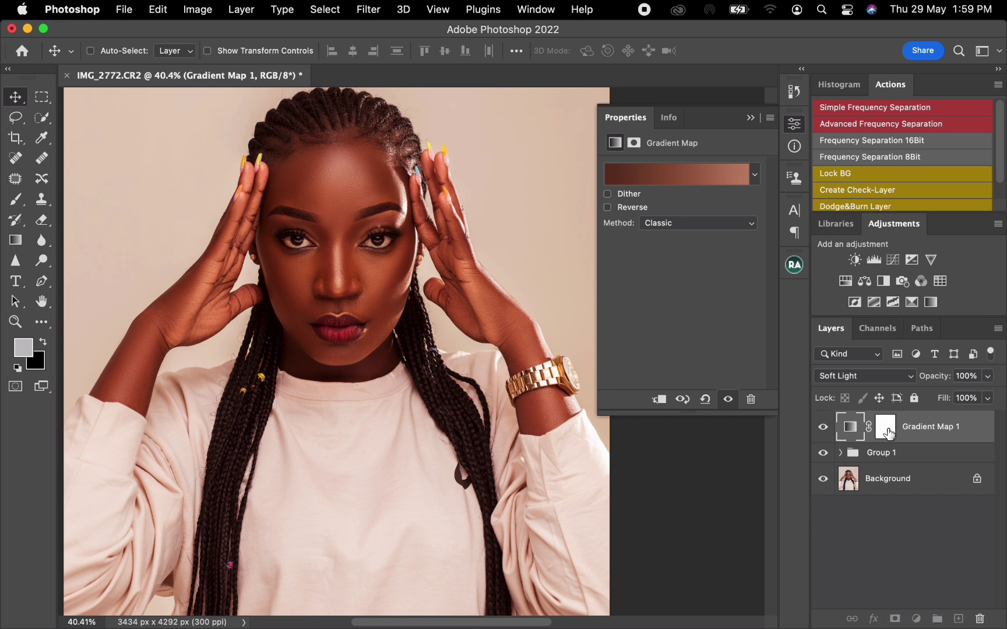
- Invert Gradient Map 1's layer mask to black with Cmd+I
{"action": "left_click", "coordinate": [888, 432]}
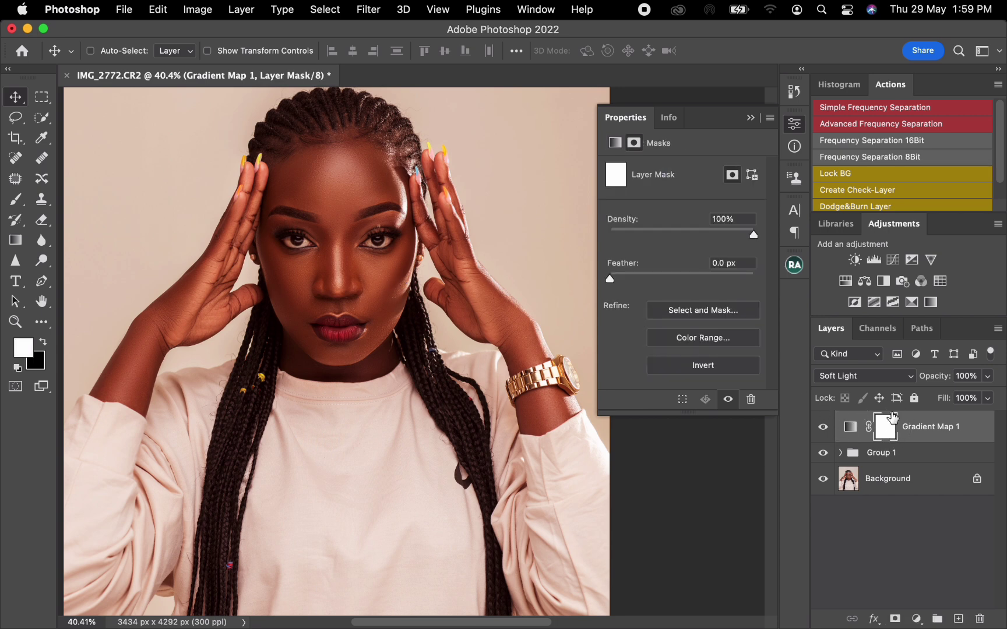
{"action": "key", "text": "super+i"}
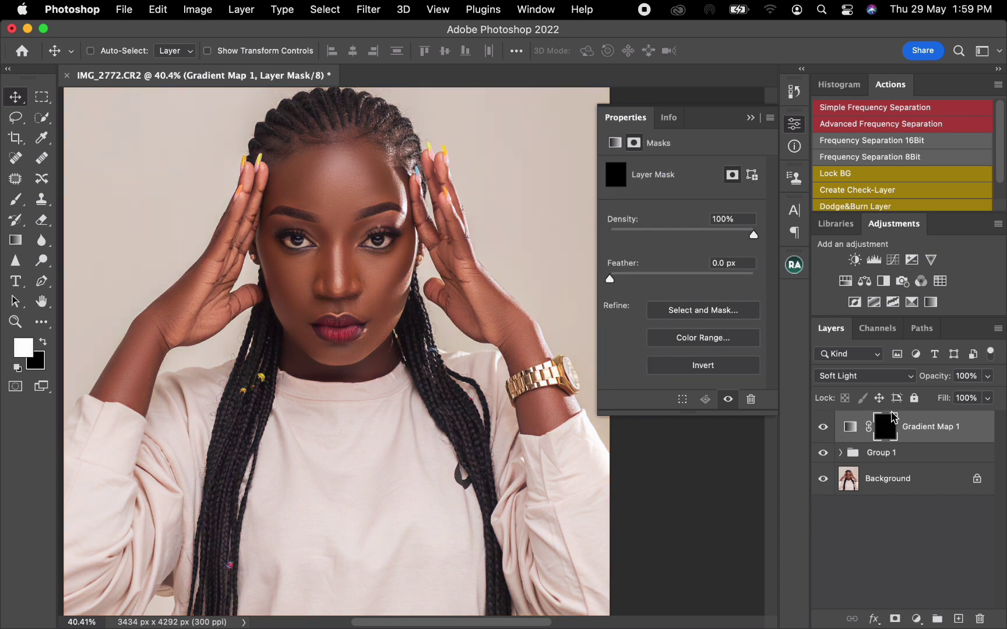
{"action": "left_click", "coordinate": [16, 199]}
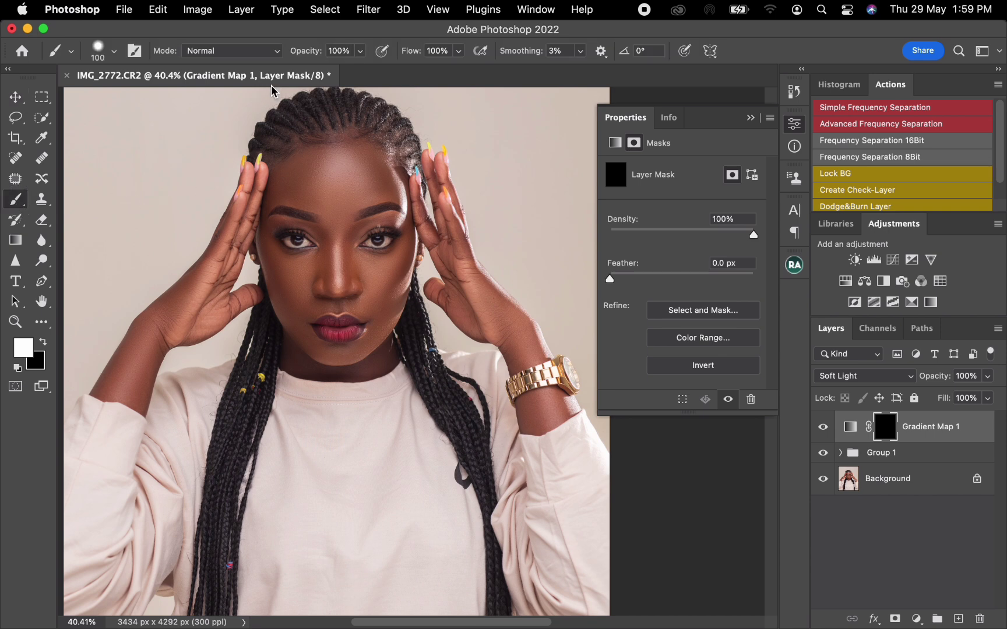
- Paint white on the mask over the nose, left cheek, left temple and hairline
{"action": "right_click", "coordinate": [328, 316]}
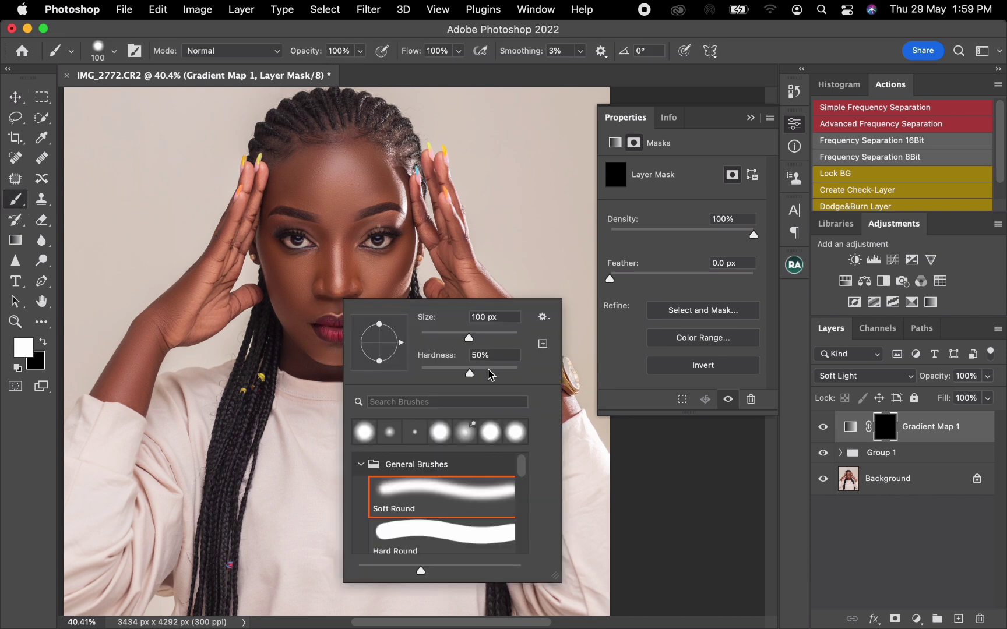
{"action": "left_click", "coordinate": [326, 275]}
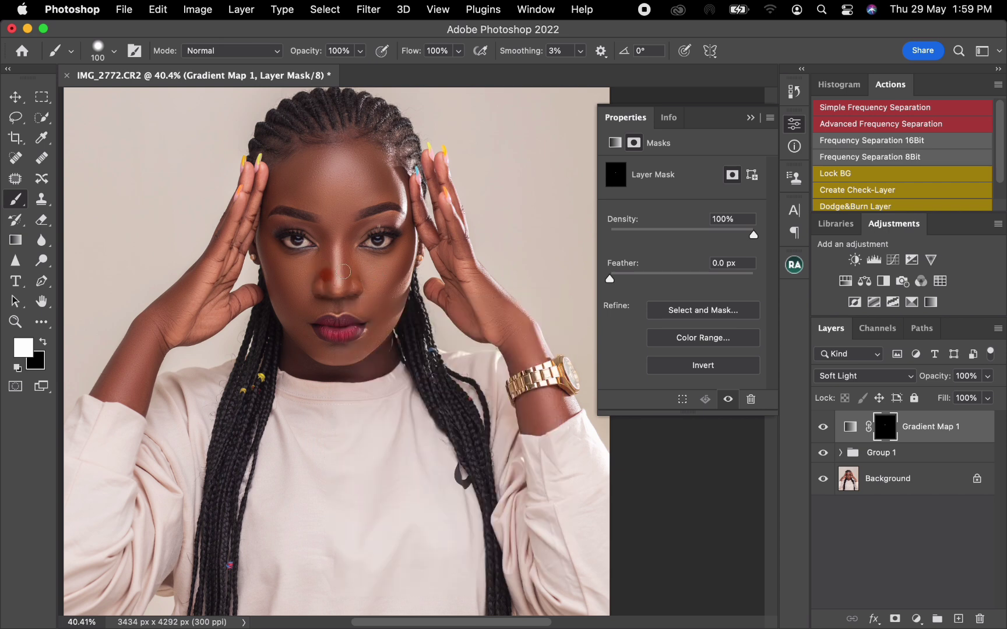
{"action": "mouse_move", "coordinate": [322, 275]}
{"action": "left_mouse_down"}
{"action": "mouse_move", "coordinate": [300, 282]}
{"action": "mouse_move", "coordinate": [330, 288]}
{"action": "mouse_move", "coordinate": [285, 304]}
{"action": "left_mouse_up"}
{"action": "key", "text": "bracketright"}
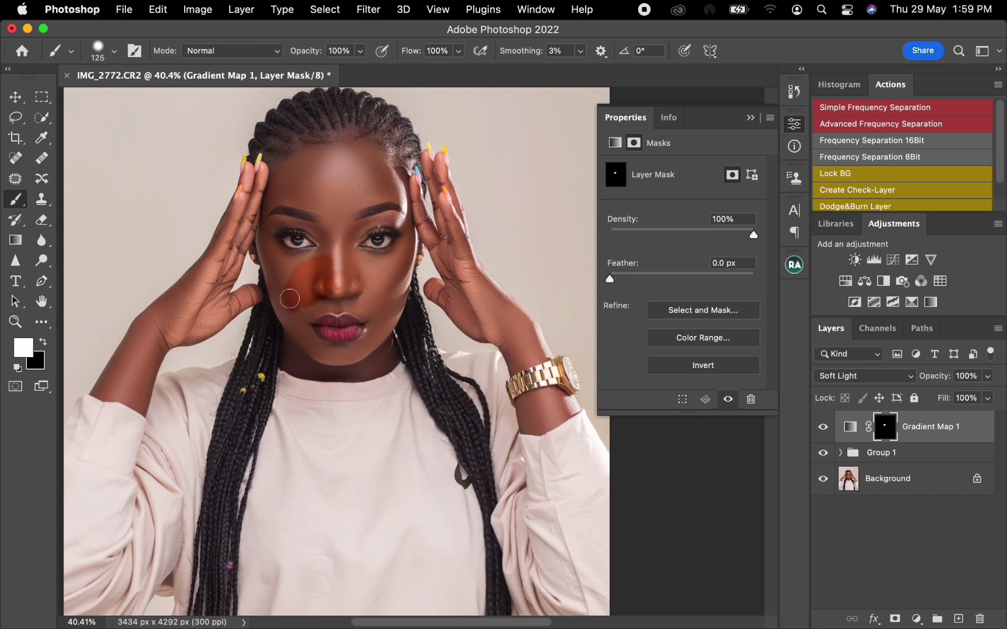
{"action": "mouse_move", "coordinate": [270, 265]}
{"action": "left_mouse_down"}
{"action": "mouse_move", "coordinate": [281, 173]}
{"action": "mouse_move", "coordinate": [267, 189]}
{"action": "mouse_move", "coordinate": [283, 147]}
{"action": "left_mouse_up"}
{"action": "key", "text": "bracketleft"}
{"action": "key", "text": "bracketleft"}
{"action": "key", "text": "bracketleft"}
{"action": "key", "text": "bracketleft"}
{"action": "key", "text": "bracketleft"}
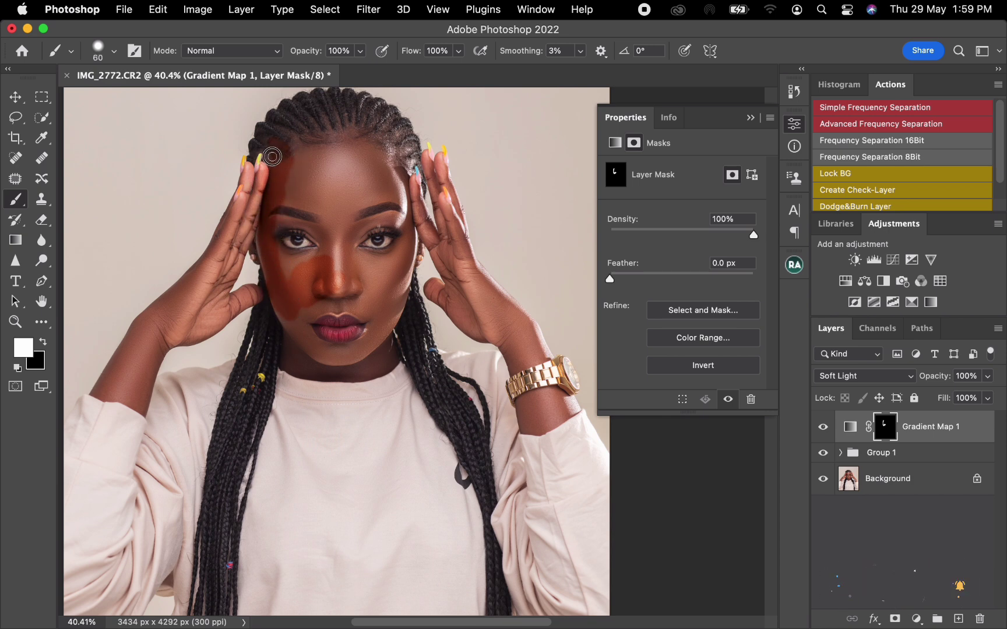
{"action": "key", "text": "bracketright"}
{"action": "key", "text": "bracketright"}
{"action": "mouse_move", "coordinate": [318, 137]}
{"action": "left_mouse_down"}
{"action": "mouse_move", "coordinate": [361, 128]}
{"action": "mouse_move", "coordinate": [347, 131]}
{"action": "mouse_move", "coordinate": [401, 178]}
{"action": "left_mouse_up"}
- Paint white on the mask over the forehead, upper lip and chin
{"action": "key", "text": "bracketleft"}
{"action": "key", "text": "bracketleft"}
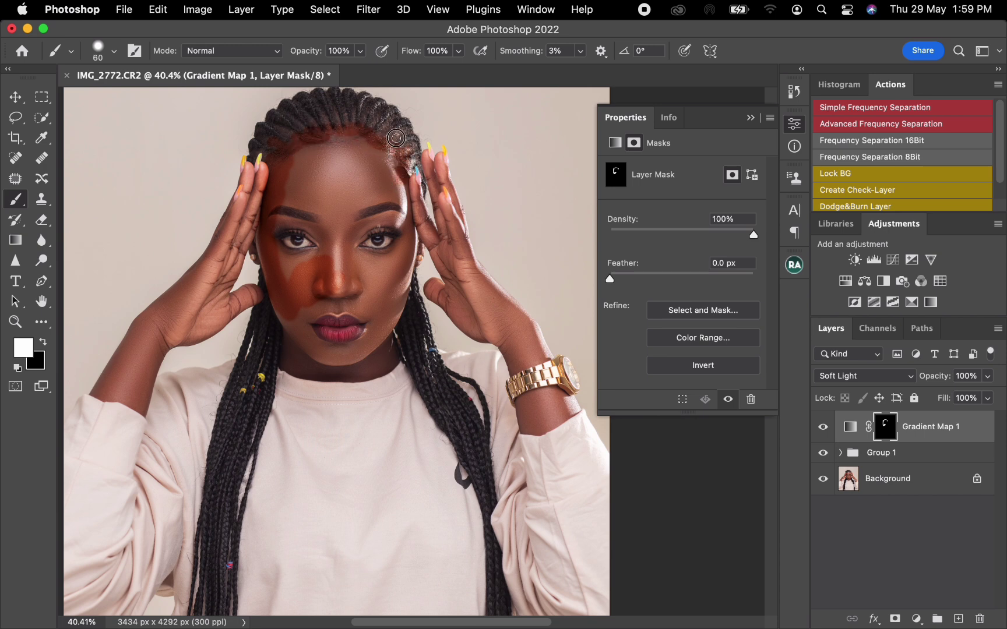
{"action": "key", "text": "bracketright"}
{"action": "key", "text": "bracketright"}
{"action": "key", "text": "bracketright"}
{"action": "key", "text": "bracketright"}
{"action": "mouse_move", "coordinate": [338, 168]}
{"action": "left_mouse_down"}
{"action": "mouse_move", "coordinate": [348, 153]}
{"action": "mouse_move", "coordinate": [330, 180]}
{"action": "mouse_move", "coordinate": [290, 197]}
{"action": "mouse_move", "coordinate": [280, 214]}
{"action": "mouse_move", "coordinate": [330, 239]}
{"action": "mouse_move", "coordinate": [315, 166]}
{"action": "mouse_move", "coordinate": [306, 186]}
{"action": "mouse_move", "coordinate": [335, 178]}
{"action": "mouse_move", "coordinate": [338, 242]}
{"action": "mouse_move", "coordinate": [389, 211]}
{"action": "mouse_move", "coordinate": [395, 191]}
{"action": "mouse_move", "coordinate": [387, 180]}
{"action": "mouse_move", "coordinate": [348, 180]}
{"action": "mouse_move", "coordinate": [401, 232]}
{"action": "mouse_move", "coordinate": [406, 178]}
{"action": "mouse_move", "coordinate": [432, 238]}
{"action": "mouse_move", "coordinate": [404, 257]}
{"action": "mouse_move", "coordinate": [405, 273]}
{"action": "mouse_move", "coordinate": [412, 247]}
{"action": "mouse_move", "coordinate": [385, 332]}
{"action": "mouse_move", "coordinate": [400, 247]}
{"action": "mouse_move", "coordinate": [349, 247]}
{"action": "mouse_move", "coordinate": [356, 285]}
{"action": "left_mouse_up"}
{"action": "key", "text": "bracketleft"}
{"action": "key", "text": "bracketleft"}
{"action": "key", "text": "bracketleft"}
{"action": "key", "text": "bracketright"}
{"action": "mouse_move", "coordinate": [350, 278]}
{"action": "left_mouse_down"}
{"action": "mouse_move", "coordinate": [338, 304]}
{"action": "mouse_move", "coordinate": [367, 315]}
{"action": "mouse_move", "coordinate": [367, 340]}
{"action": "mouse_move", "coordinate": [341, 356]}
{"action": "mouse_move", "coordinate": [302, 328]}
{"action": "mouse_move", "coordinate": [308, 311]}
{"action": "mouse_move", "coordinate": [336, 297]}
{"action": "mouse_move", "coordinate": [330, 306]}
{"action": "mouse_move", "coordinate": [382, 293]}
{"action": "mouse_move", "coordinate": [376, 337]}
{"action": "mouse_move", "coordinate": [360, 351]}
{"action": "mouse_move", "coordinate": [365, 341]}
{"action": "mouse_move", "coordinate": [331, 351]}
{"action": "mouse_move", "coordinate": [288, 318]}
{"action": "mouse_move", "coordinate": [289, 366]}
{"action": "mouse_move", "coordinate": [371, 367]}
{"action": "mouse_move", "coordinate": [386, 357]}
{"action": "mouse_move", "coordinate": [386, 341]}
{"action": "mouse_move", "coordinate": [387, 354]}
{"action": "mouse_move", "coordinate": [357, 371]}
{"action": "mouse_move", "coordinate": [375, 367]}
{"action": "mouse_move", "coordinate": [369, 355]}
{"action": "mouse_move", "coordinate": [335, 371]}
{"action": "mouse_move", "coordinate": [299, 346]}
{"action": "mouse_move", "coordinate": [284, 305]}
{"action": "left_mouse_up"}
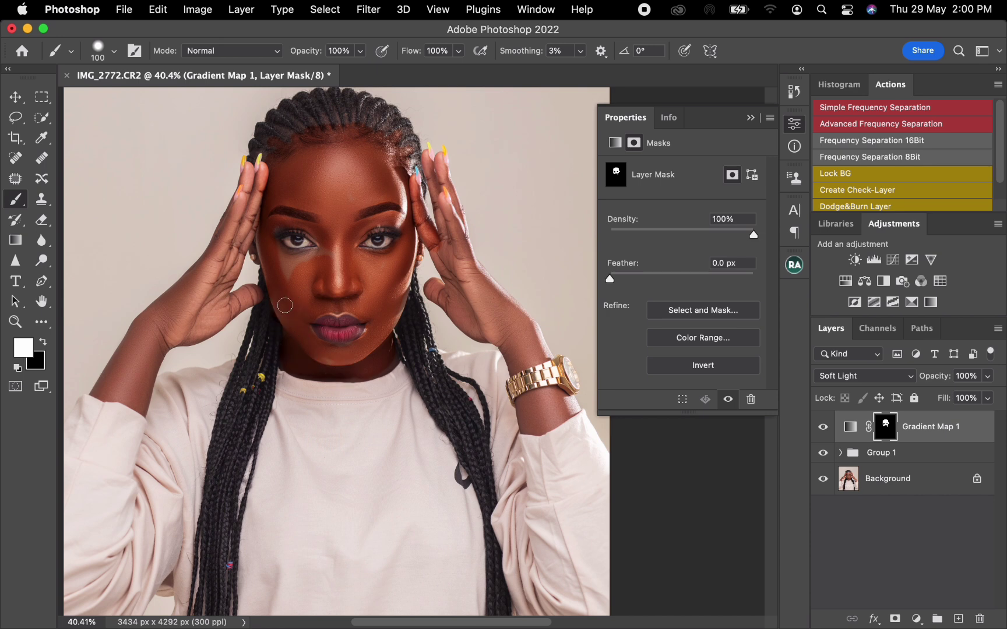
{"action": "mouse_move", "coordinate": [302, 344]}
{"action": "left_mouse_down"}
{"action": "mouse_move", "coordinate": [343, 350]}
{"action": "mouse_move", "coordinate": [315, 353]}
{"action": "mouse_move", "coordinate": [298, 317]}
{"action": "mouse_move", "coordinate": [312, 285]}
{"action": "mouse_move", "coordinate": [279, 247]}
{"action": "mouse_move", "coordinate": [329, 253]}
{"action": "mouse_move", "coordinate": [301, 275]}
{"action": "mouse_move", "coordinate": [285, 264]}
{"action": "mouse_move", "coordinate": [382, 215]}
{"action": "mouse_move", "coordinate": [339, 217]}
{"action": "left_mouse_up"}
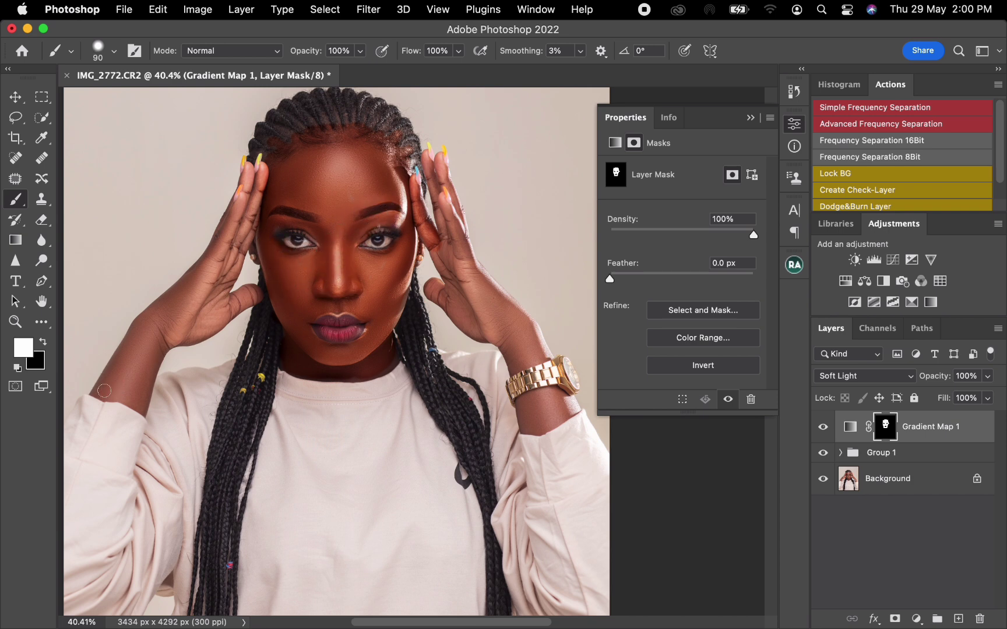
- Paint the toning onto the left forearm, wrist, palm and fingertips
{"action": "left_click_drag", "start_coordinate": [99, 393], "coordinate": [141, 321]}
{"action": "key", "text": "bracketright"}
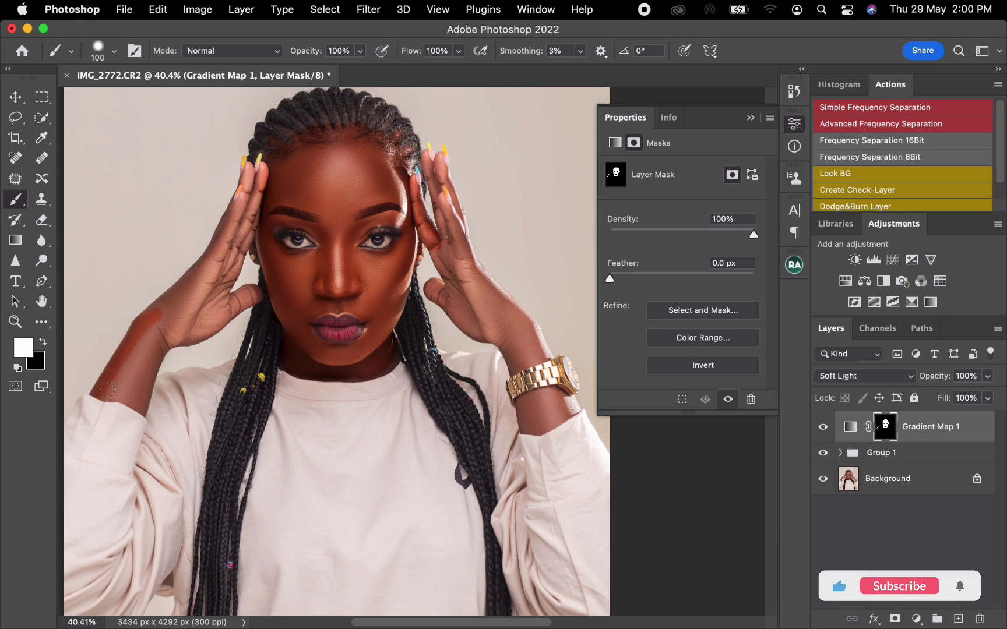
{"action": "mouse_move", "coordinate": [116, 392]}
{"action": "left_mouse_down"}
{"action": "mouse_move", "coordinate": [141, 405]}
{"action": "mouse_move", "coordinate": [159, 347]}
{"action": "mouse_move", "coordinate": [127, 383]}
{"action": "mouse_move", "coordinate": [124, 370]}
{"action": "mouse_move", "coordinate": [163, 314]}
{"action": "mouse_move", "coordinate": [138, 386]}
{"action": "mouse_move", "coordinate": [177, 307]}
{"action": "mouse_move", "coordinate": [145, 319]}
{"action": "mouse_move", "coordinate": [216, 252]}
{"action": "mouse_move", "coordinate": [207, 262]}
{"action": "mouse_move", "coordinate": [238, 209]}
{"action": "mouse_move", "coordinate": [220, 266]}
{"action": "mouse_move", "coordinate": [183, 313]}
{"action": "mouse_move", "coordinate": [205, 267]}
{"action": "left_mouse_up"}
{"action": "mouse_move", "coordinate": [169, 336]}
{"action": "left_mouse_down"}
{"action": "mouse_move", "coordinate": [222, 305]}
{"action": "mouse_move", "coordinate": [243, 223]}
{"action": "mouse_move", "coordinate": [234, 189]}
{"action": "left_mouse_up"}
{"action": "key", "text": "bracketleft"}
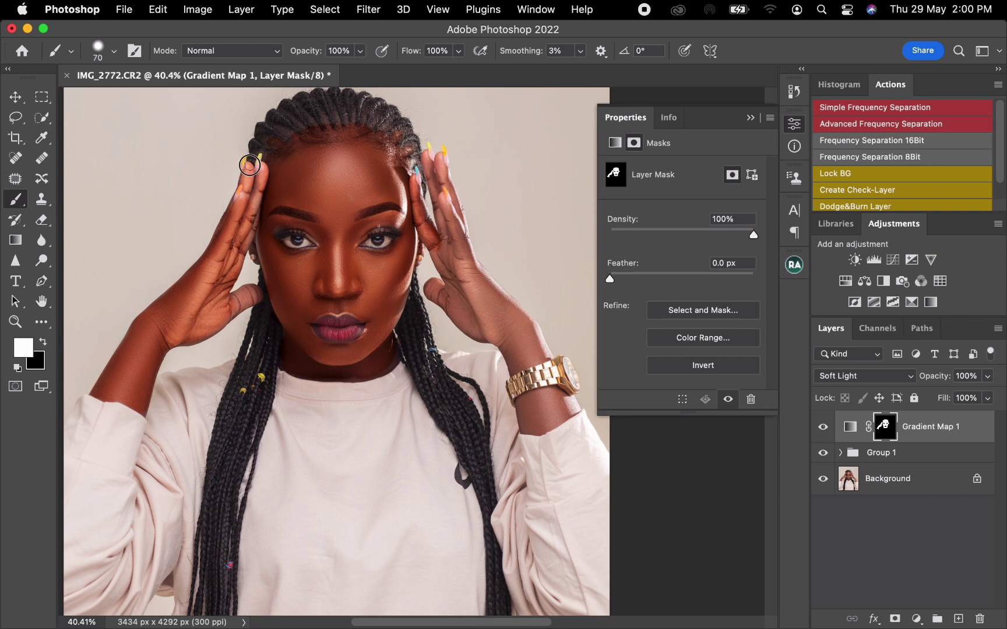
{"action": "mouse_move", "coordinate": [266, 170]}
{"action": "left_mouse_down"}
{"action": "mouse_move", "coordinate": [237, 258]}
{"action": "mouse_move", "coordinate": [258, 206]}
{"action": "left_mouse_up"}
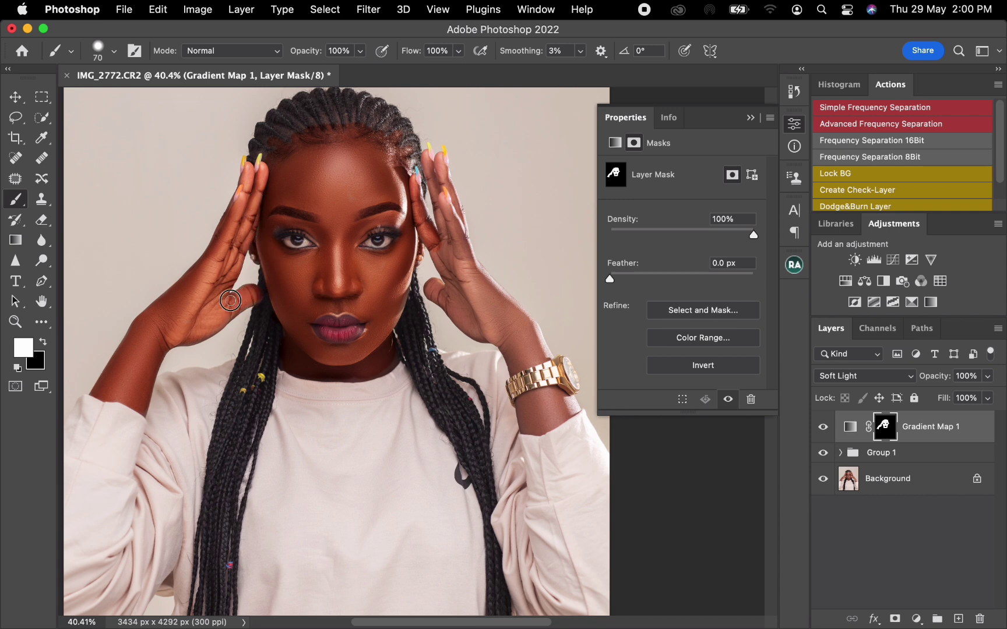
- Paint the toning over the right hand, fingers and wrist, then preview the mask as red overlay
{"action": "mouse_move", "coordinate": [445, 249]}
{"action": "left_mouse_down"}
{"action": "mouse_move", "coordinate": [438, 289]}
{"action": "mouse_move", "coordinate": [428, 292]}
{"action": "mouse_move", "coordinate": [460, 302]}
{"action": "mouse_move", "coordinate": [448, 300]}
{"action": "mouse_move", "coordinate": [475, 330]}
{"action": "mouse_move", "coordinate": [500, 339]}
{"action": "mouse_move", "coordinate": [515, 365]}
{"action": "mouse_move", "coordinate": [541, 356]}
{"action": "mouse_move", "coordinate": [517, 317]}
{"action": "mouse_move", "coordinate": [522, 331]}
{"action": "mouse_move", "coordinate": [505, 313]}
{"action": "mouse_move", "coordinate": [497, 313]}
{"action": "mouse_move", "coordinate": [502, 332]}
{"action": "mouse_move", "coordinate": [482, 311]}
{"action": "mouse_move", "coordinate": [480, 321]}
{"action": "mouse_move", "coordinate": [439, 243]}
{"action": "mouse_move", "coordinate": [457, 291]}
{"action": "mouse_move", "coordinate": [471, 287]}
{"action": "mouse_move", "coordinate": [460, 241]}
{"action": "mouse_move", "coordinate": [483, 291]}
{"action": "mouse_move", "coordinate": [497, 306]}
{"action": "mouse_move", "coordinate": [491, 282]}
{"action": "mouse_move", "coordinate": [512, 310]}
{"action": "left_mouse_up"}
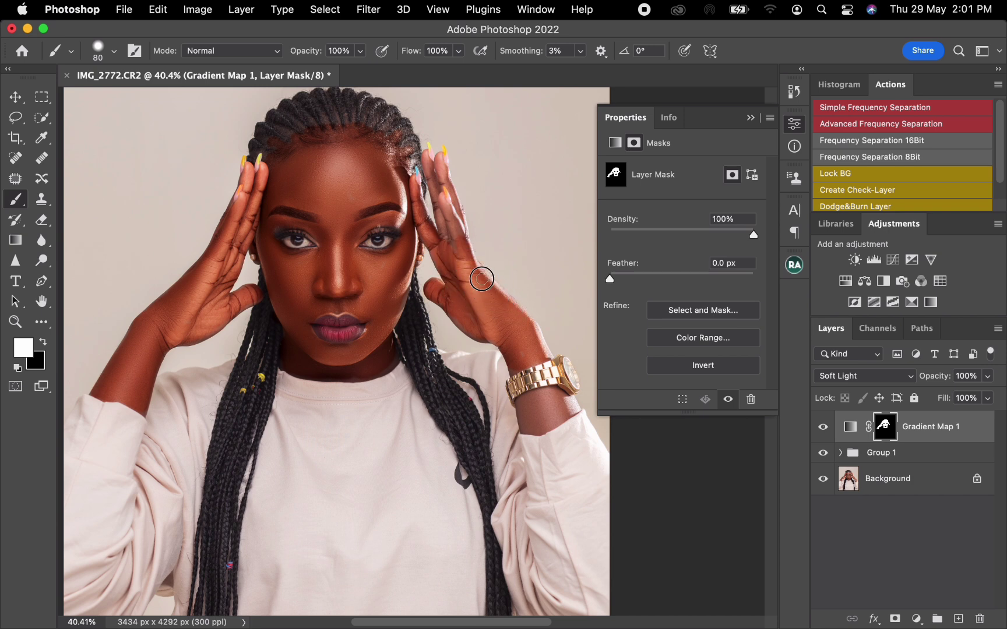
{"action": "mouse_move", "coordinate": [449, 219]}
{"action": "left_mouse_down"}
{"action": "mouse_move", "coordinate": [440, 199]}
{"action": "mouse_move", "coordinate": [448, 239]}
{"action": "mouse_move", "coordinate": [426, 159]}
{"action": "left_mouse_up"}
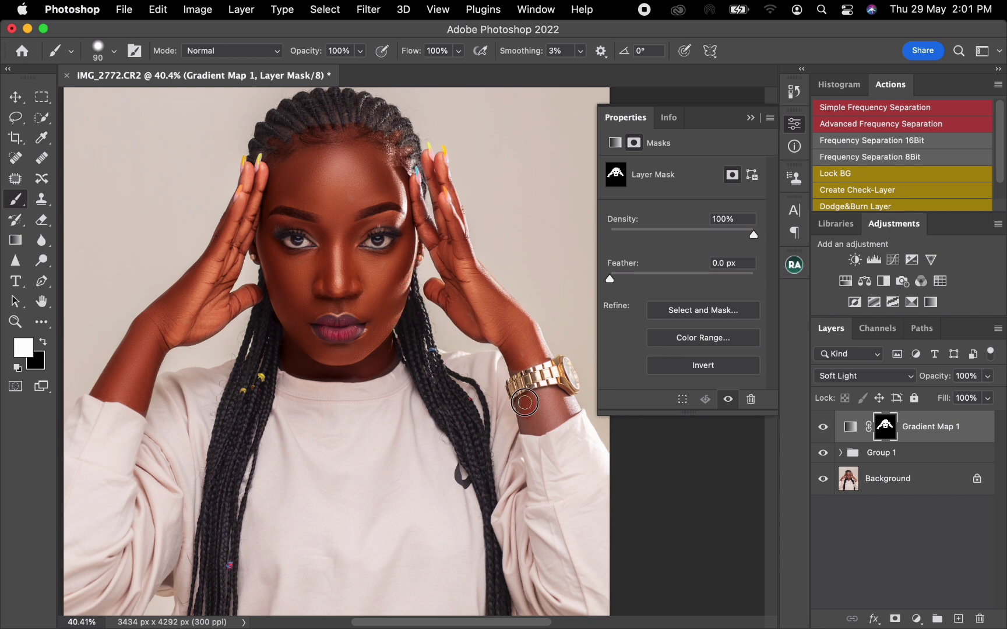
{"action": "mouse_move", "coordinate": [545, 427]}
{"action": "left_mouse_down"}
{"action": "mouse_move", "coordinate": [572, 407]}
{"action": "mouse_move", "coordinate": [550, 395]}
{"action": "mouse_move", "coordinate": [530, 408]}
{"action": "mouse_move", "coordinate": [538, 396]}
{"action": "mouse_move", "coordinate": [552, 414]}
{"action": "left_mouse_up"}
{"action": "key", "text": "backslash"}
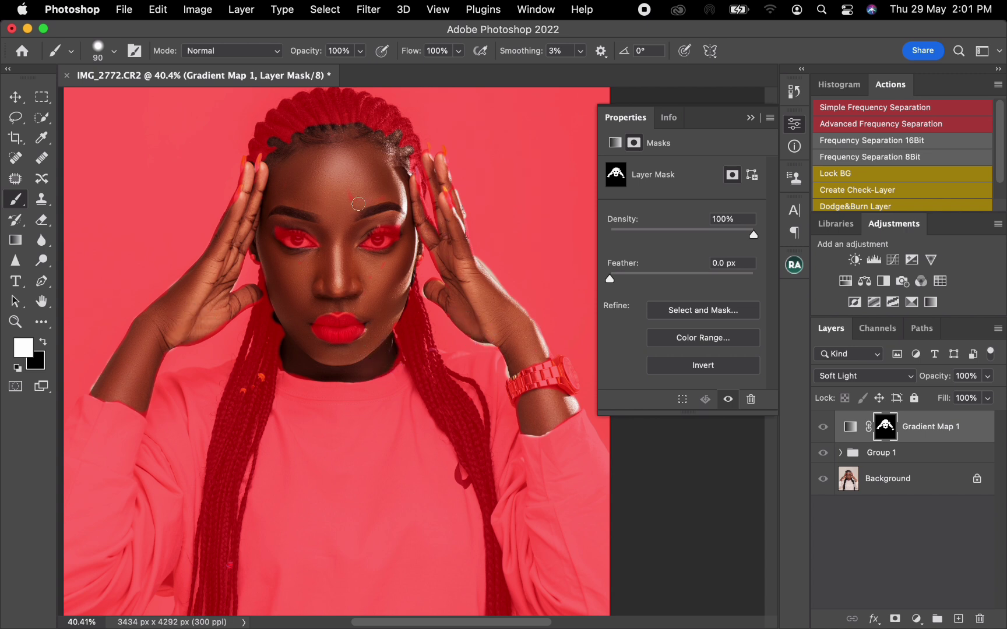
- Switch off the rubylith mask overlay with the backslash key
{"action": "key", "text": "backslash"}
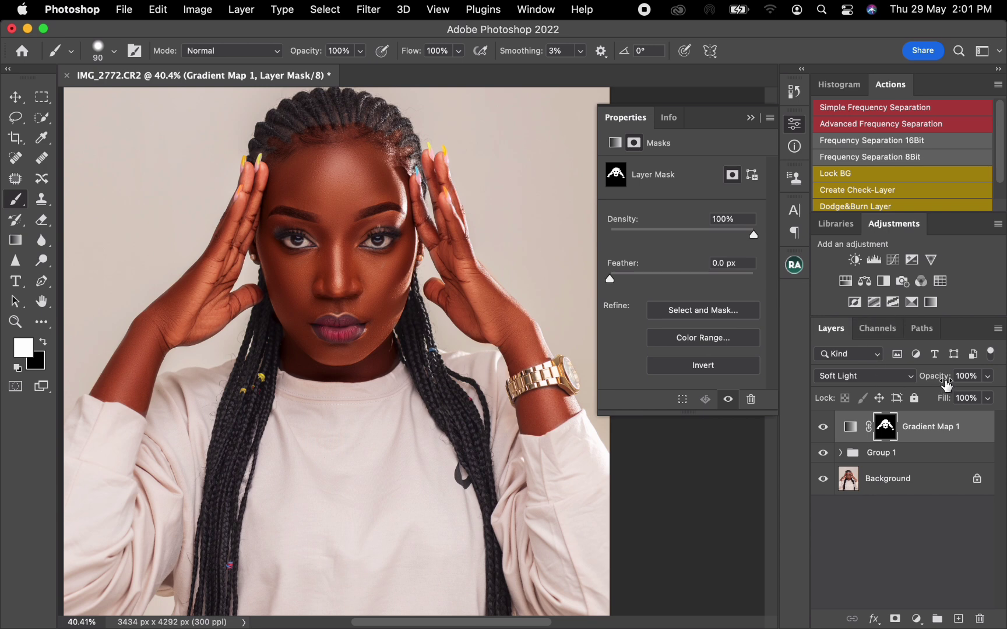
- Apply a 2 px feather to the Gradient Map's skin mask, then return to its gradient settings
{"action": "left_click", "coordinate": [624, 277]}
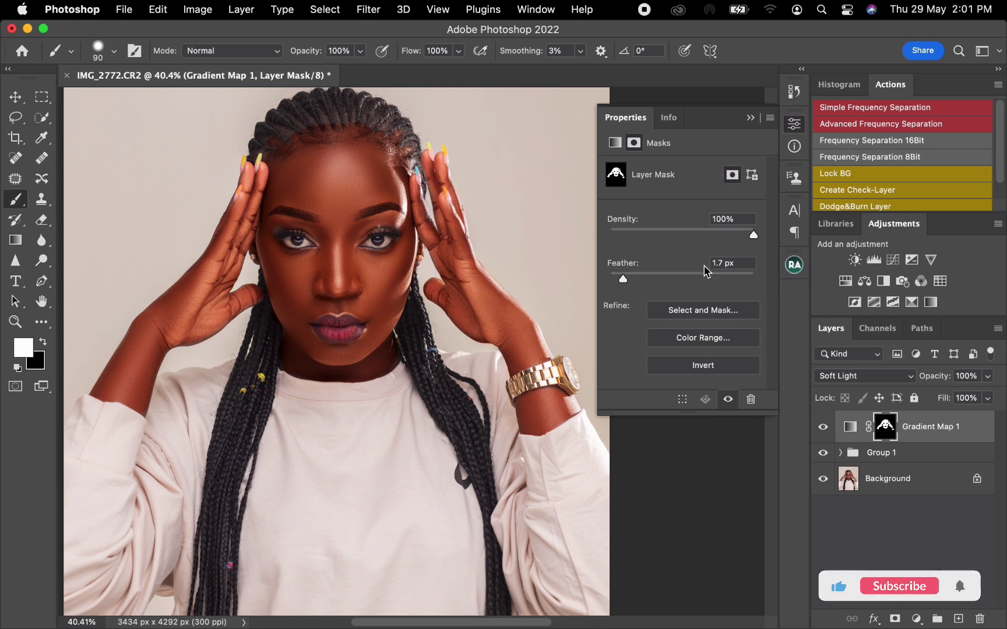
{"action": "left_click", "coordinate": [731, 262]}
{"action": "type", "text": "2"}
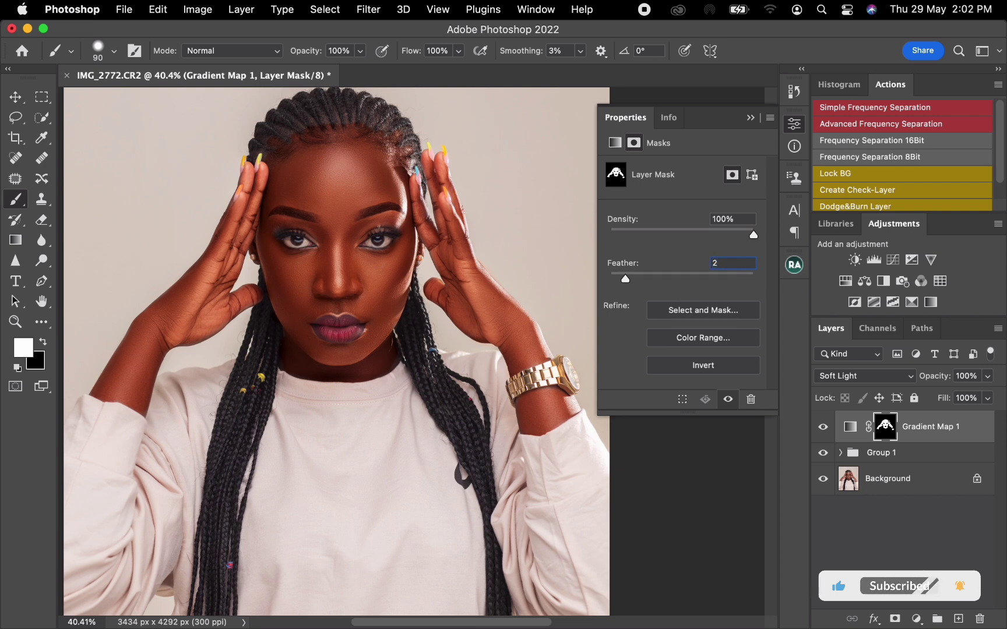
{"action": "key", "text": "Return"}
{"action": "left_click", "coordinate": [850, 426]}
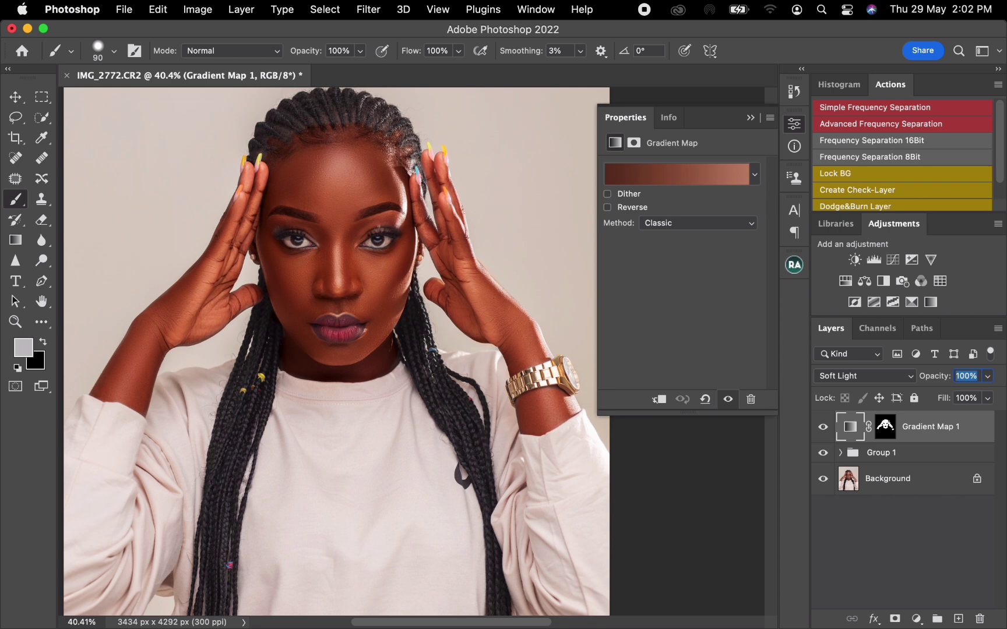
- Lower Gradient Map 1 to 26% opacity and toggle its visibility to compare before and after
{"action": "key", "text": "Down"}
{"action": "key", "text": "Down"}
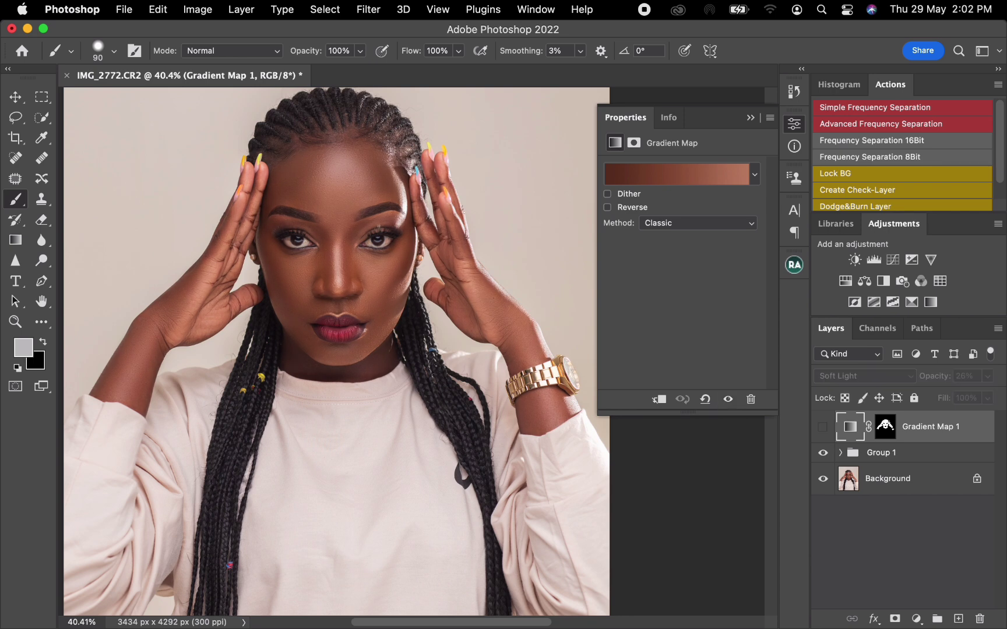
{"action": "left_click", "coordinate": [728, 399]}
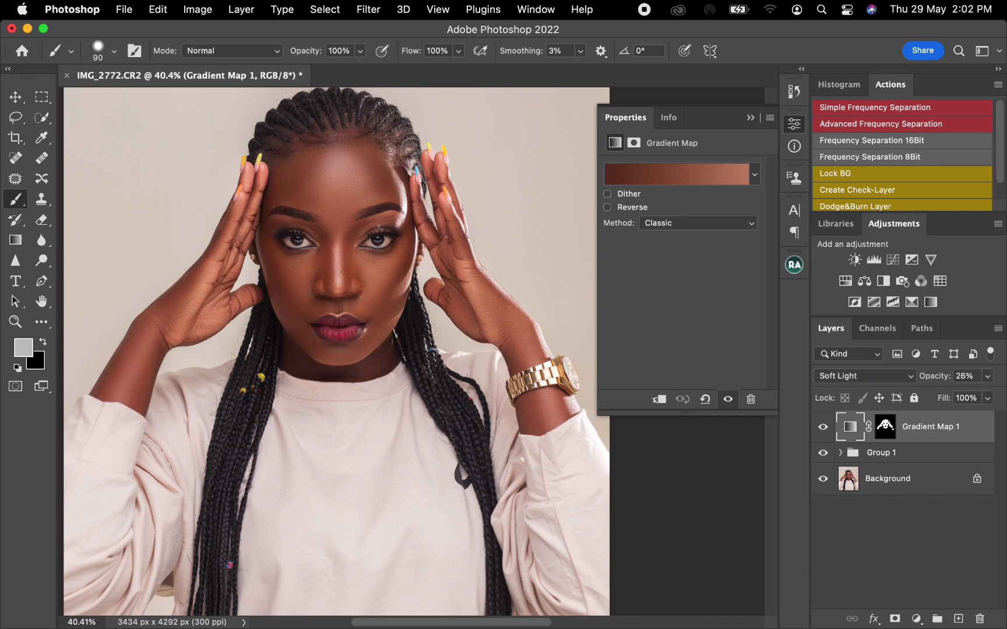